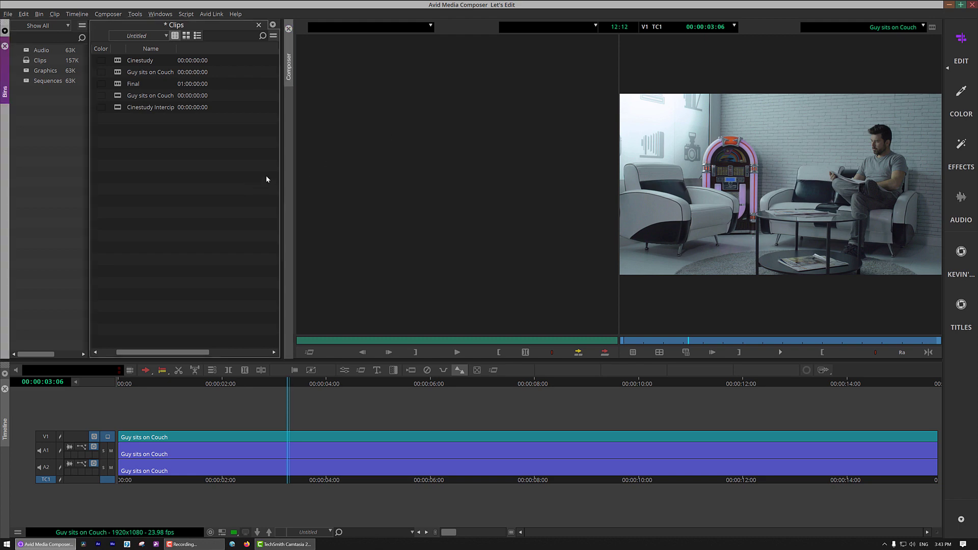
- Open the Effect Palette with Ctrl+8 to show the BCC Lights filters
key("ctrl+8")
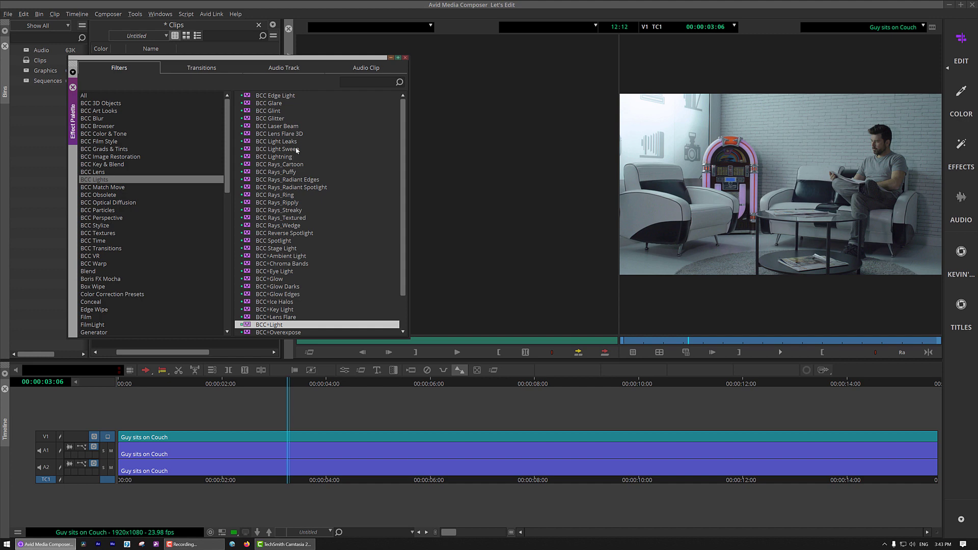
- Browse the BCC 3D Objects and Art Looks categories, then select BCC+Light under BCC Lights
left_click(101, 104)
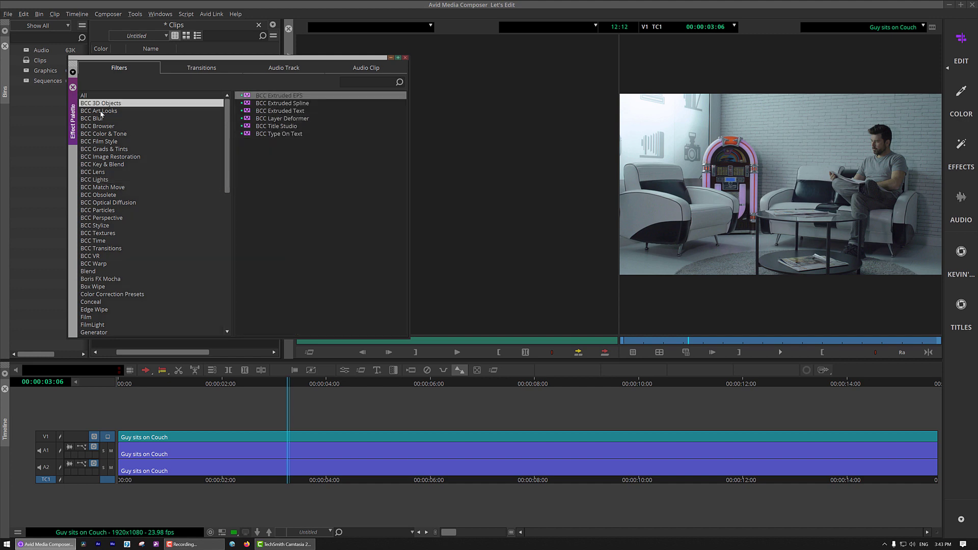
left_click(103, 111)
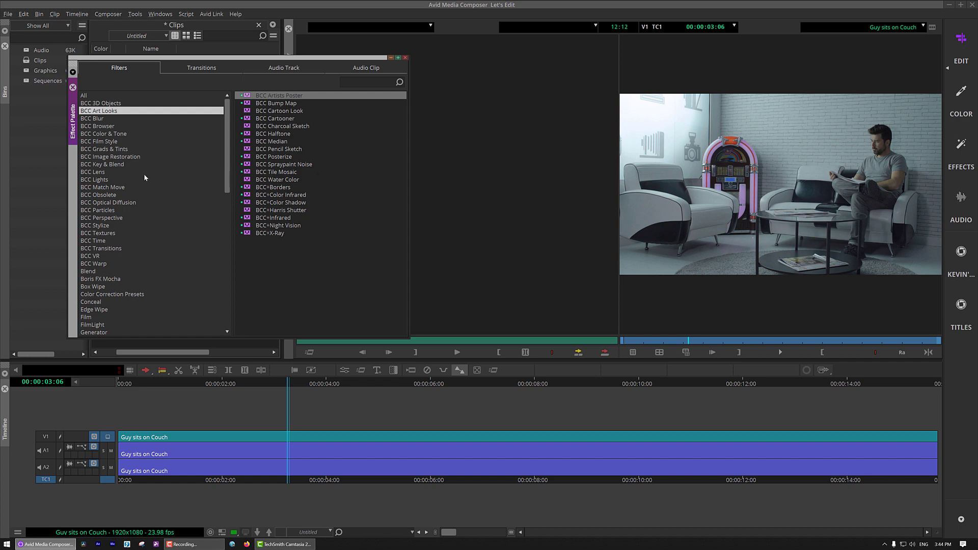
left_click(117, 180)
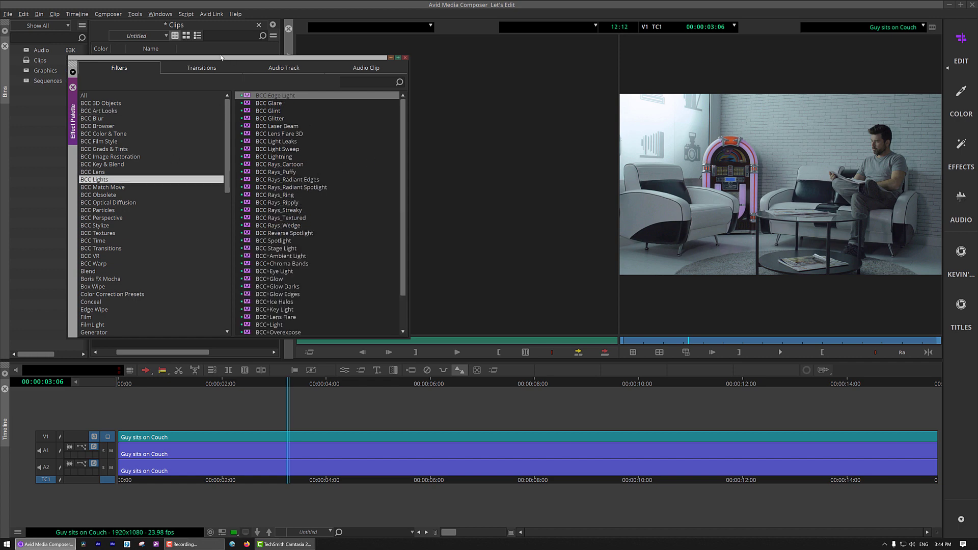
left_click_drag(218, 57, 169, 30)
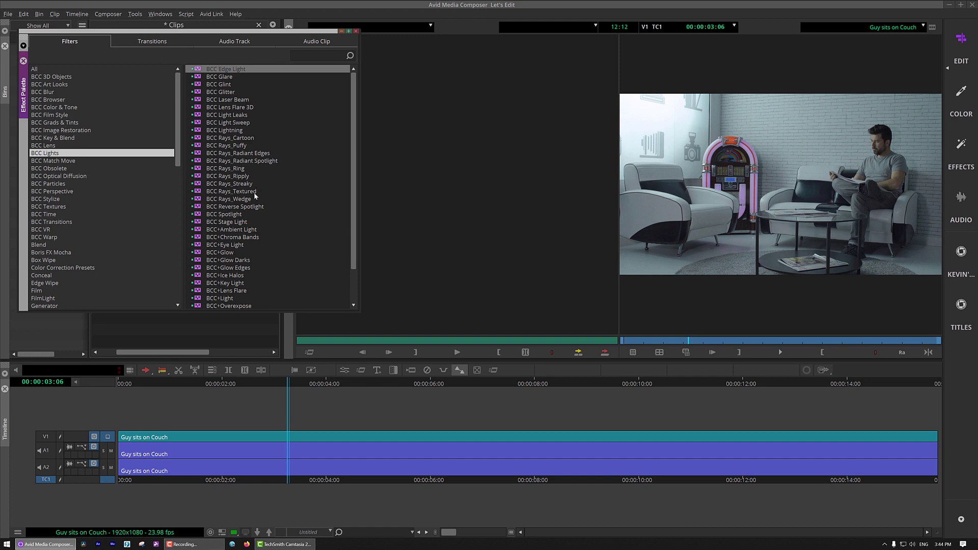
scroll(252, 210, "down", 1)
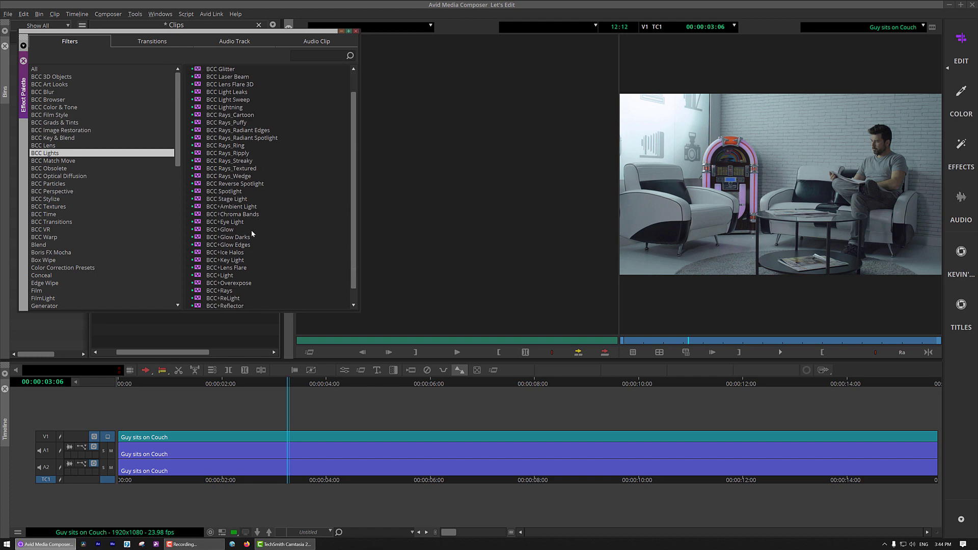
left_click(222, 277)
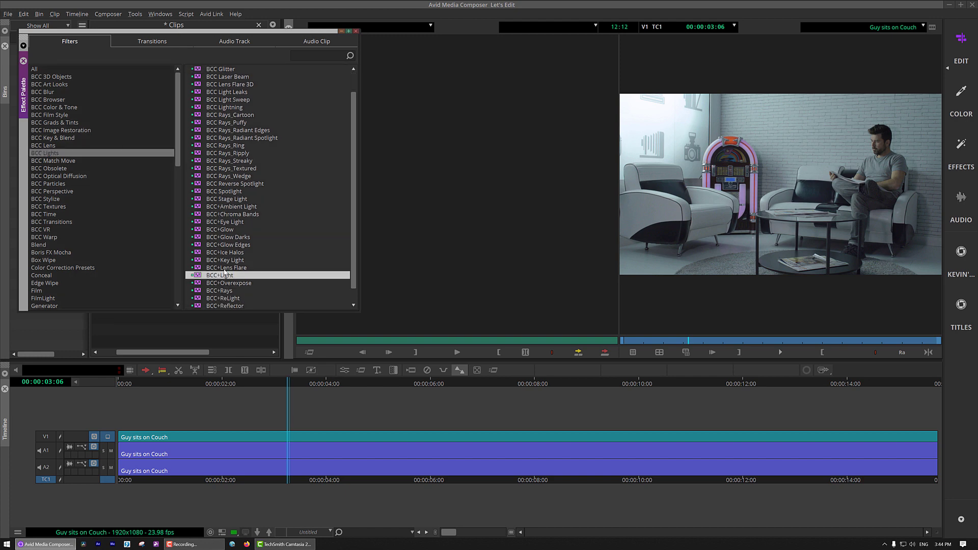
- Park at 00:00:05:02, add two video tracks, and apply BCC+Light to the V1 couch clip
left_click(384, 458)
key("ctrl+y")
key("ctrl+y")
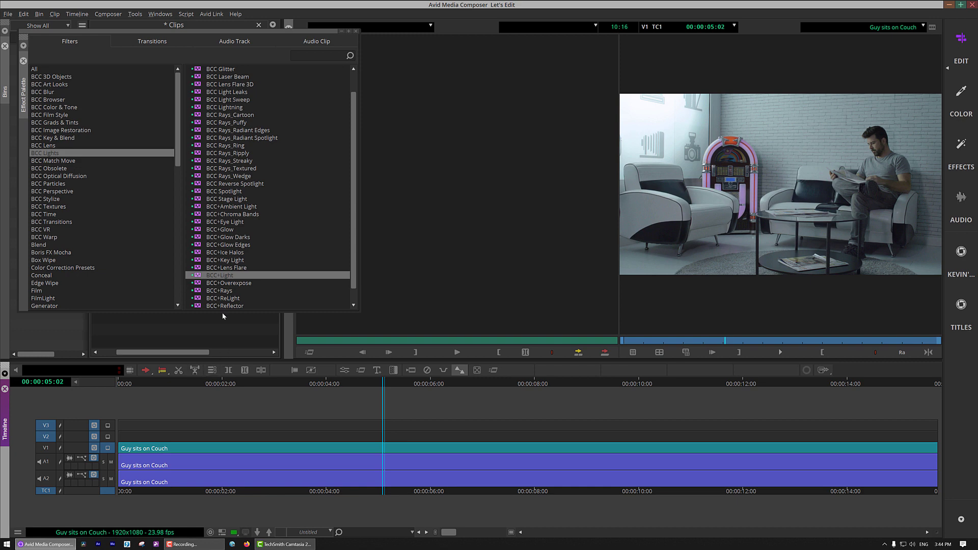
left_click_drag(199, 276, 389, 448)
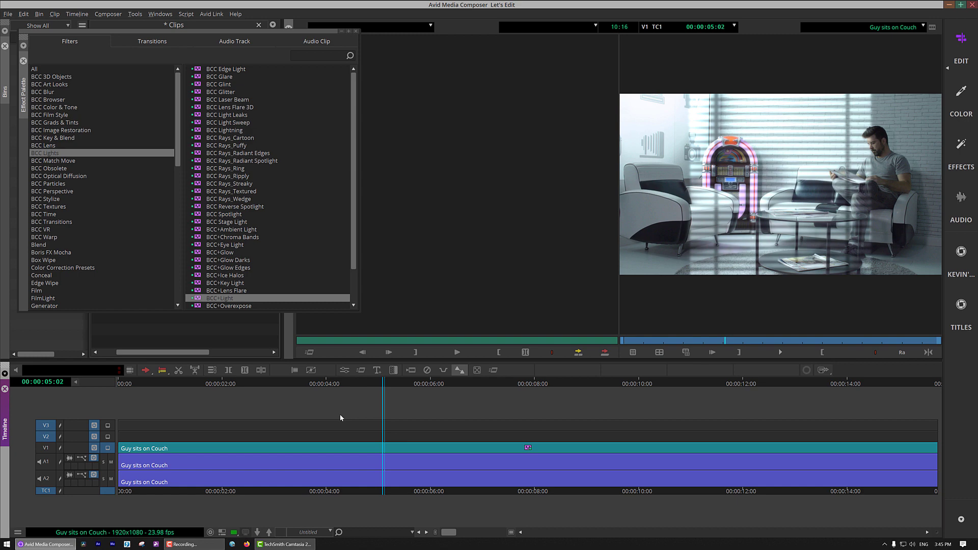
- Load the couch clip's BCC+Light settings (Brightness 75.0, Gobo Only blend) in the Effect Editor
key("ctrl+8")
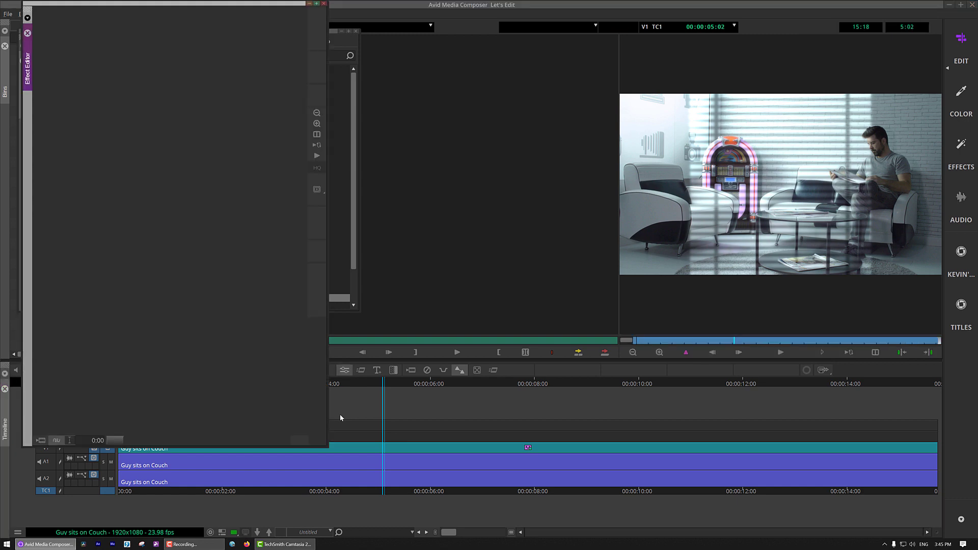
left_click(389, 448)
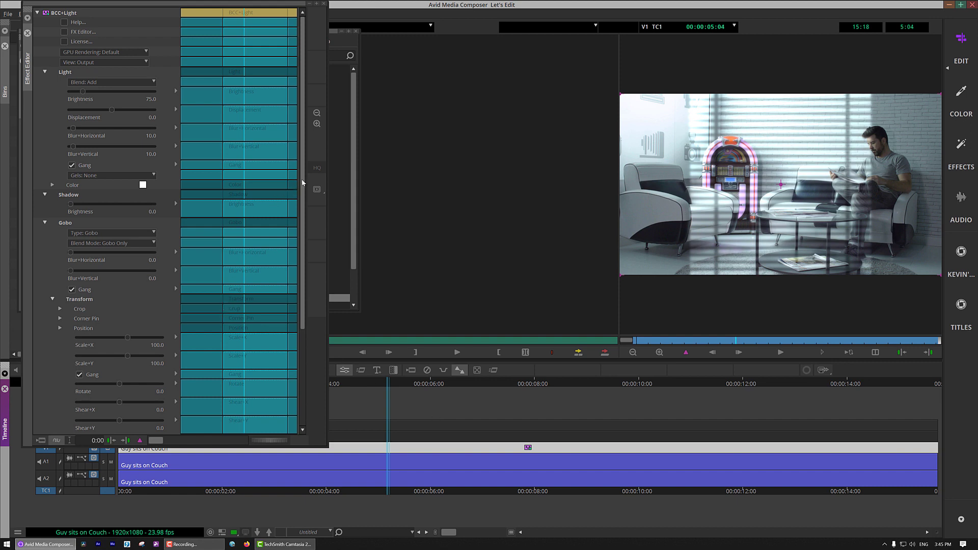
mouse_move(301, 182)
left_mouse_down()
mouse_move(310, 274)
mouse_move(304, 178)
left_mouse_up()
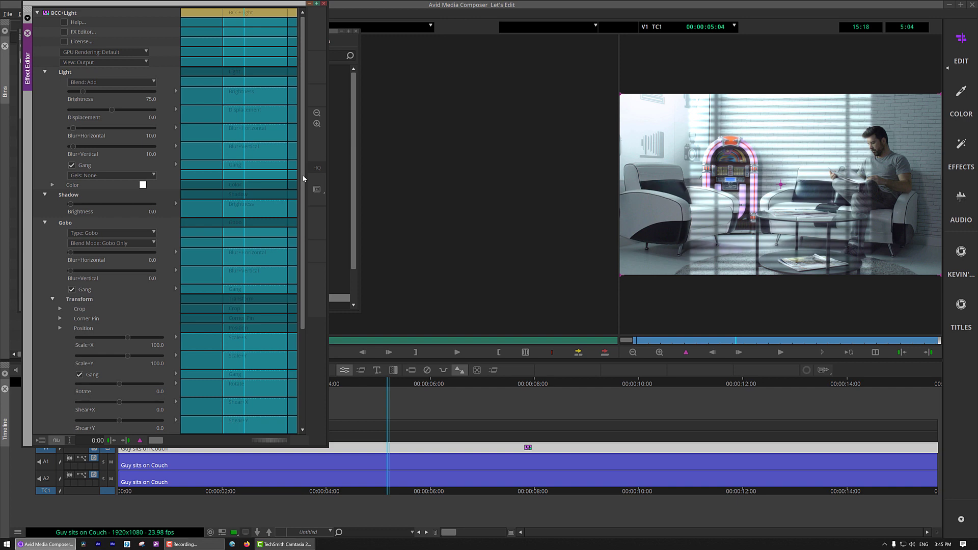
- Launch BCC+Light's full FX Editor and zoom and recentre the preview image
left_click(66, 32)
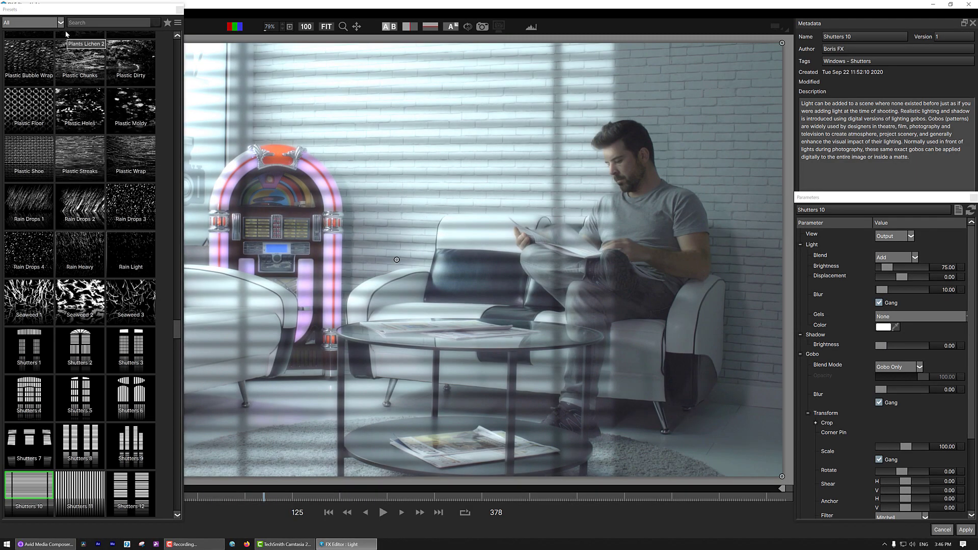
scroll(405, 184, "down", 2)
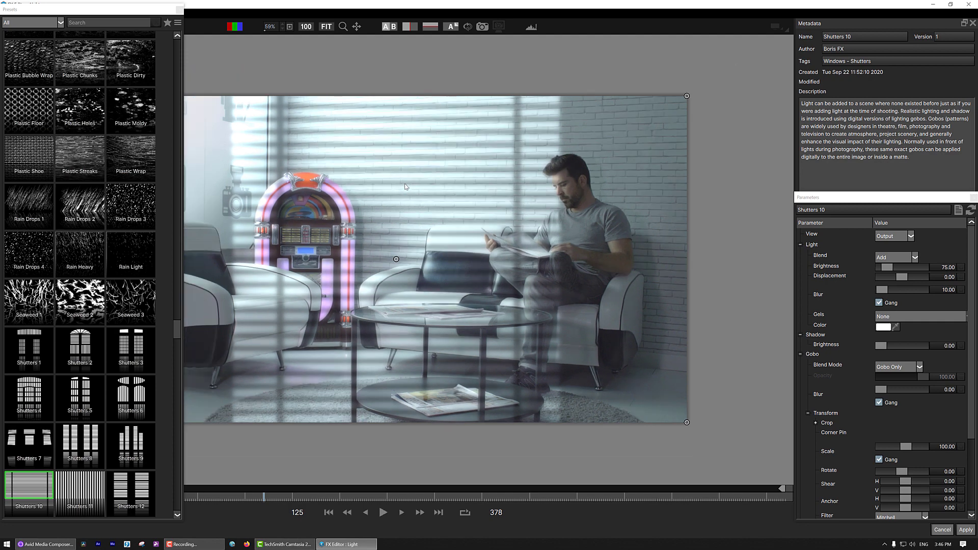
left_click_drag(373, 170, 469, 154)
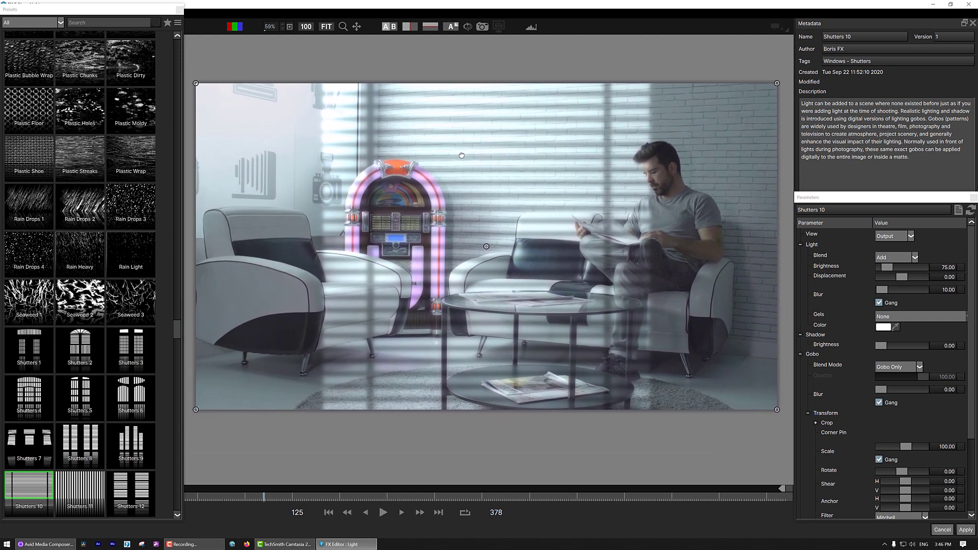
left_click_drag(461, 155, 462, 161)
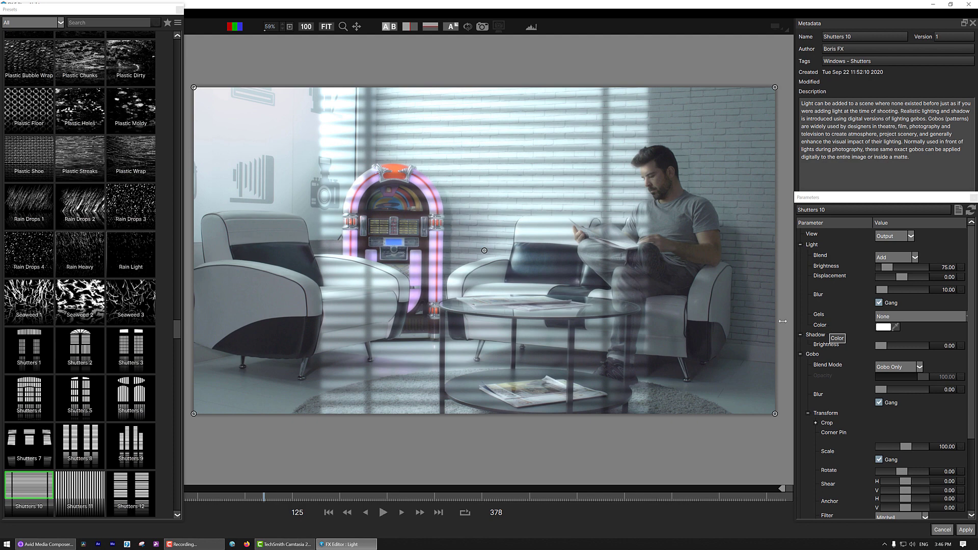
- Pin all four corners of the Shutters 10 gobo inward into a skewed perspective and apply
left_click_drag(196, 90, 363, 164)
left_click_drag(194, 415, 313, 315)
left_click_drag(774, 88, 645, 127)
left_click_drag(773, 414, 643, 337)
left_click(965, 530)
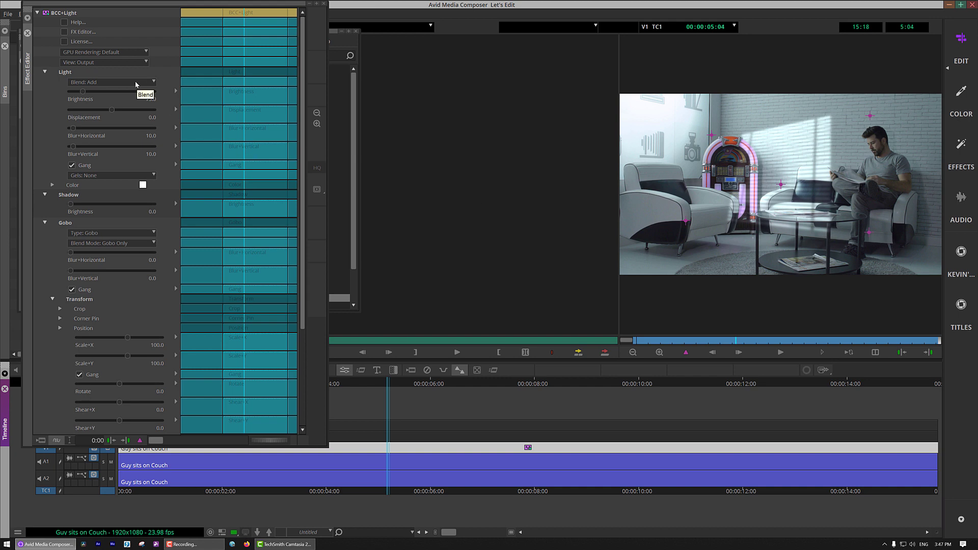
- Reopen BCC+Light in the FX Editor to show the gobo preset browser
left_click(82, 32)
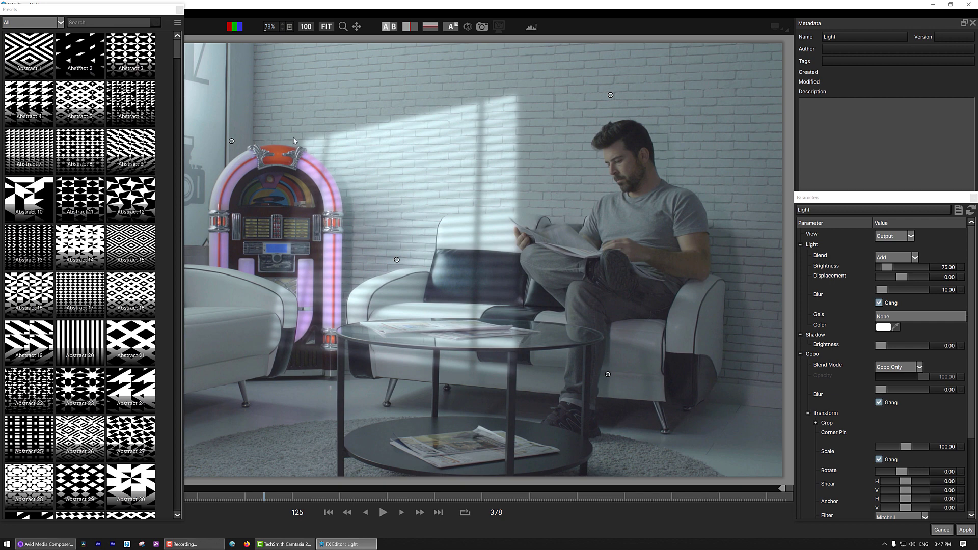
- Switch the gobo to the Wood Basket preset and position it on the back wall
left_click_drag(177, 49, 212, 495)
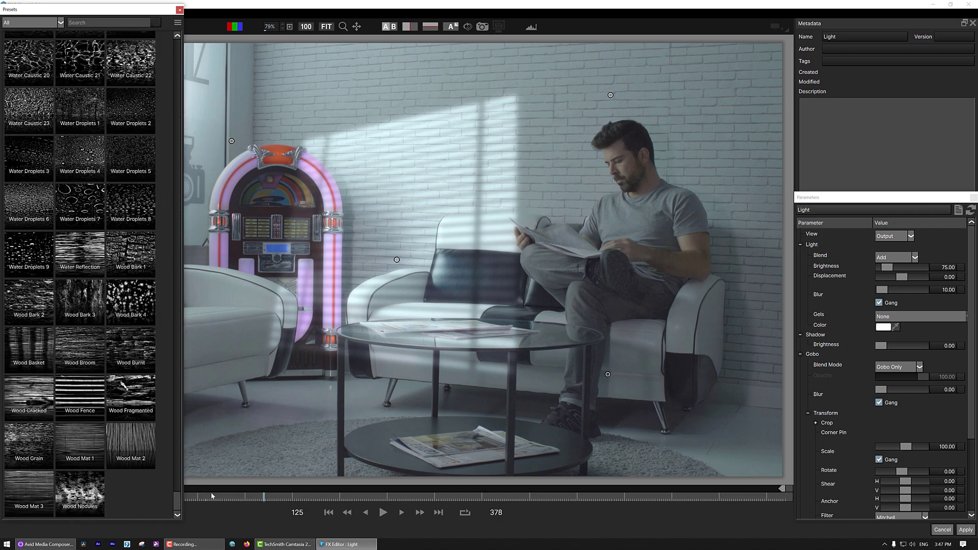
left_click(29, 346)
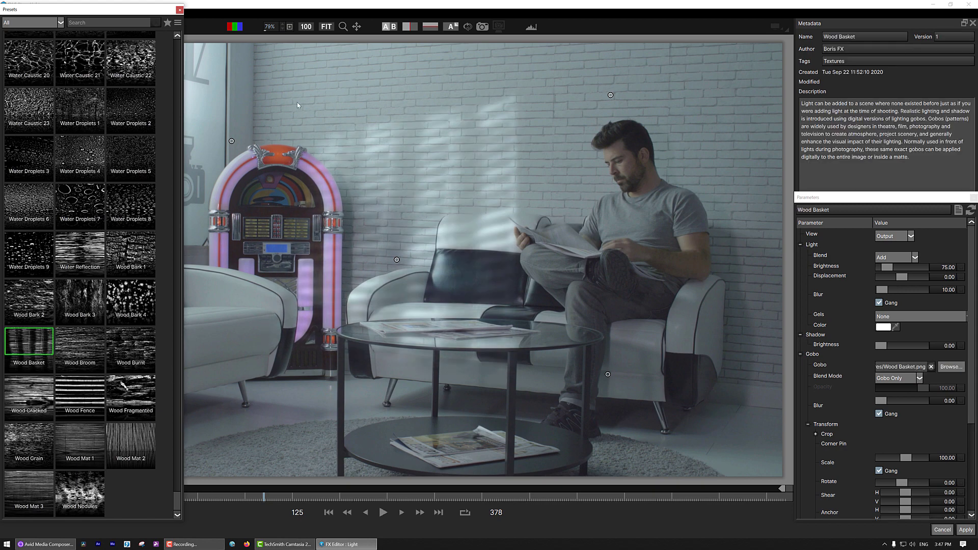
left_click_drag(232, 142, 298, 52)
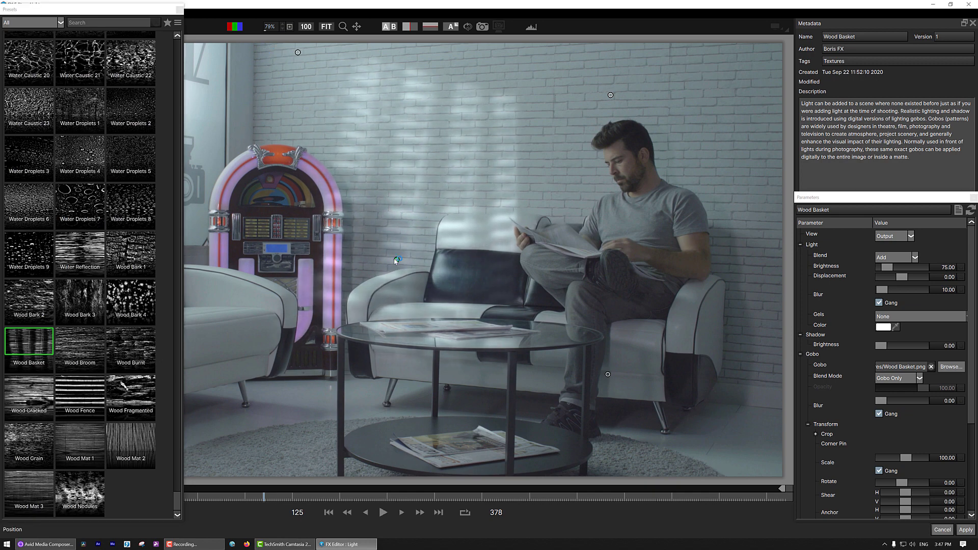
mouse_move(397, 260)
left_mouse_down()
mouse_move(331, 287)
mouse_move(397, 259)
left_mouse_up()
- Corner-pin the Wood Basket gobo's four corners into perspective along the back wall
scroll(363, 308, "down", 2)
left_click_drag(226, 326, 326, 243)
left_click_drag(557, 135, 570, 108)
left_click_drag(555, 346, 586, 259)
mouse_move(570, 108)
left_mouse_down()
mouse_move(588, 111)
mouse_move(580, 114)
left_mouse_up()
left_click_drag(320, 104, 321, 111)
left_click_drag(326, 243, 323, 247)
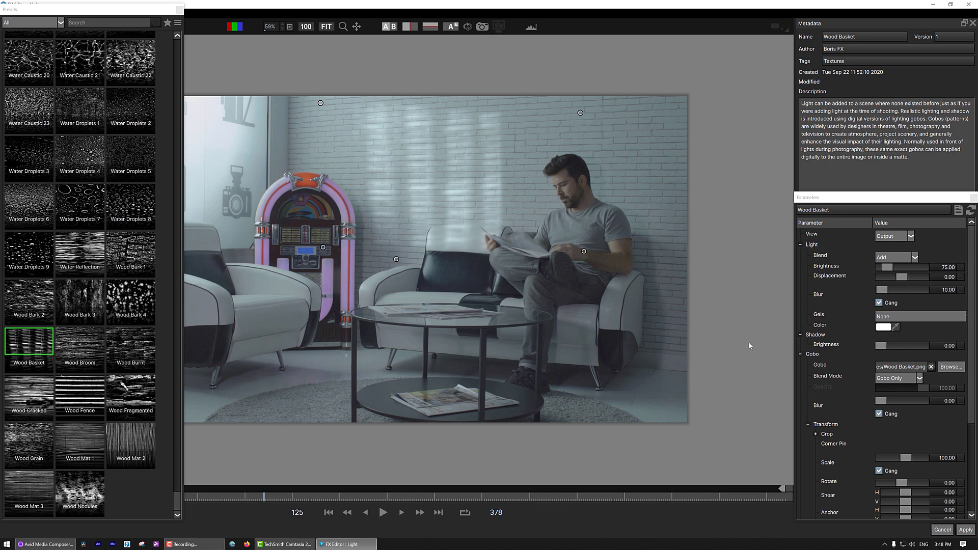
- Unlink the gobo's horizontal and vertical scale and stretch it horizontally to 131.58
scroll(808, 389, "down", 1)
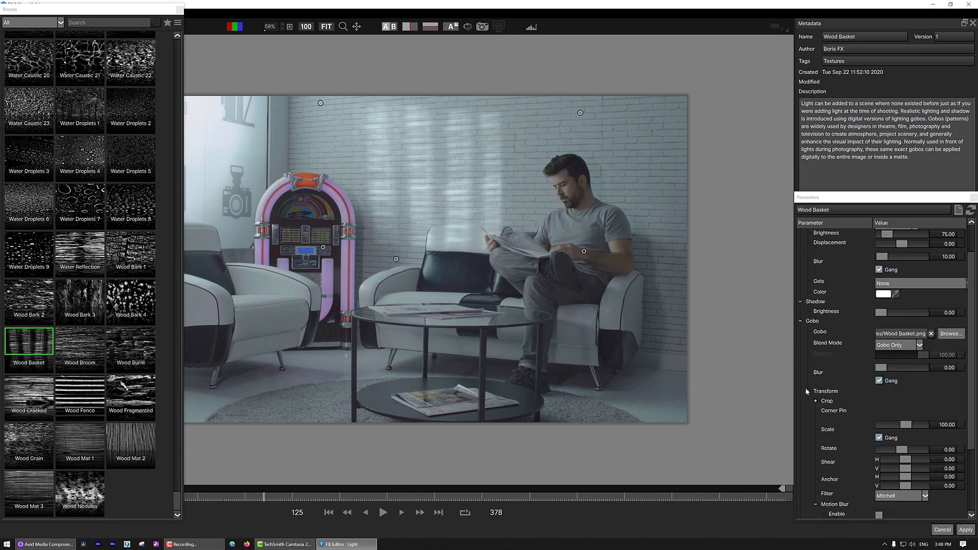
scroll(806, 387, "down", 1)
left_click(879, 390)
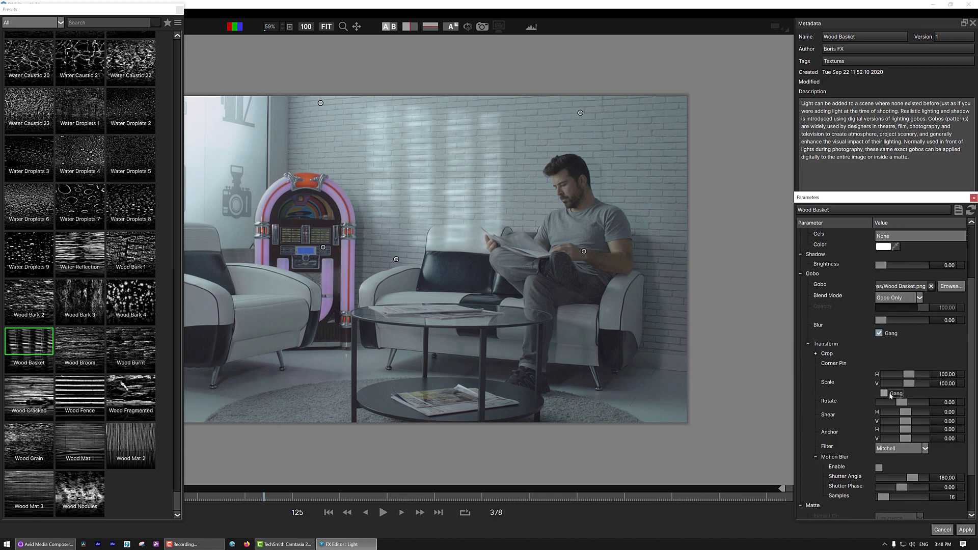
left_click_drag(909, 375, 911, 378)
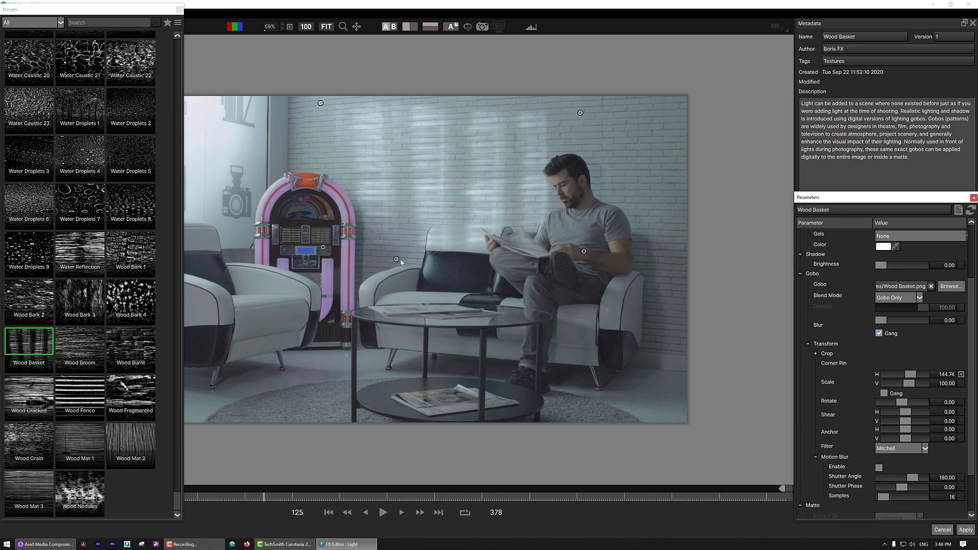
- Shift the Wood Basket gobo slightly left and raise Light Brightness to 168.67
left_click_drag(397, 259, 386, 257)
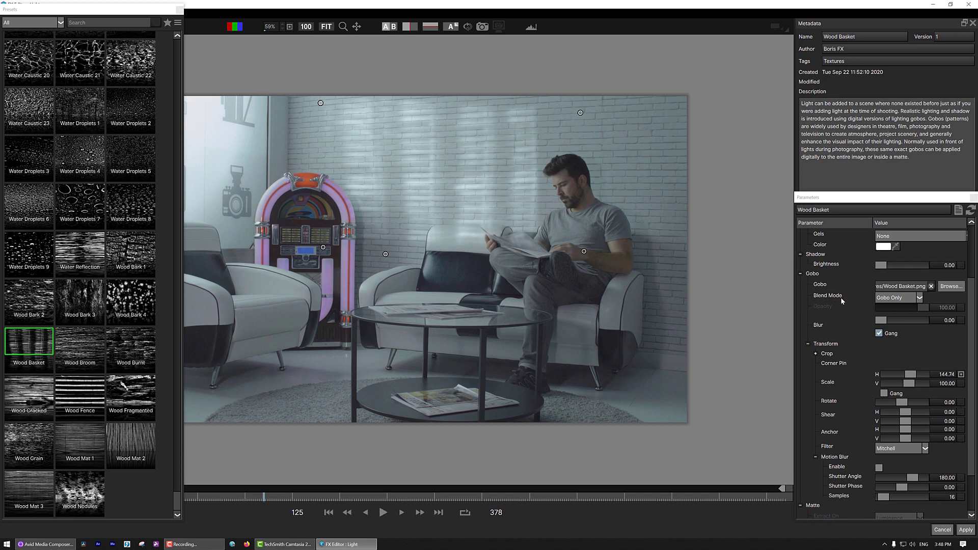
scroll(840, 297, "up", 3)
left_click_drag(887, 267, 896, 267)
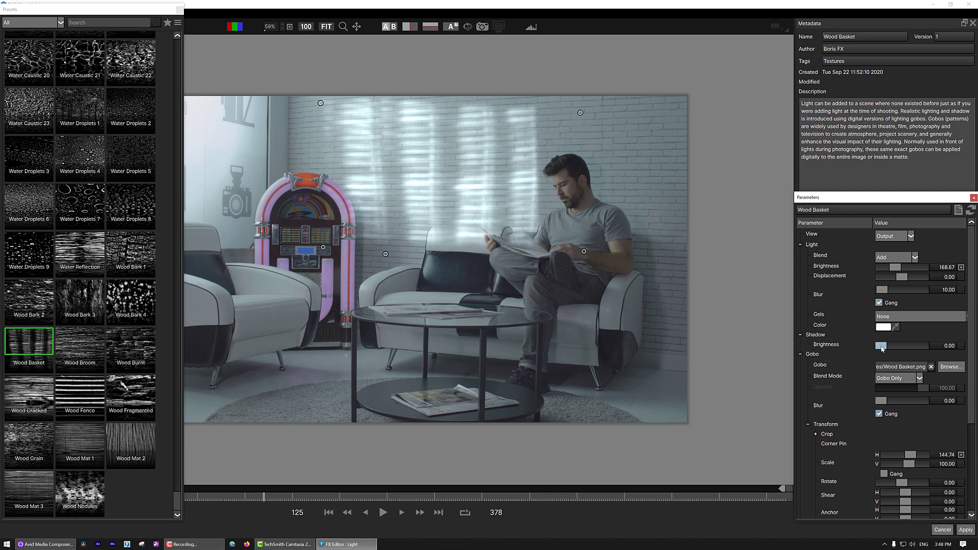
- Raise Shadow Brightness to 44.58 to darken the room around the gobo
left_click_drag(881, 347, 901, 344)
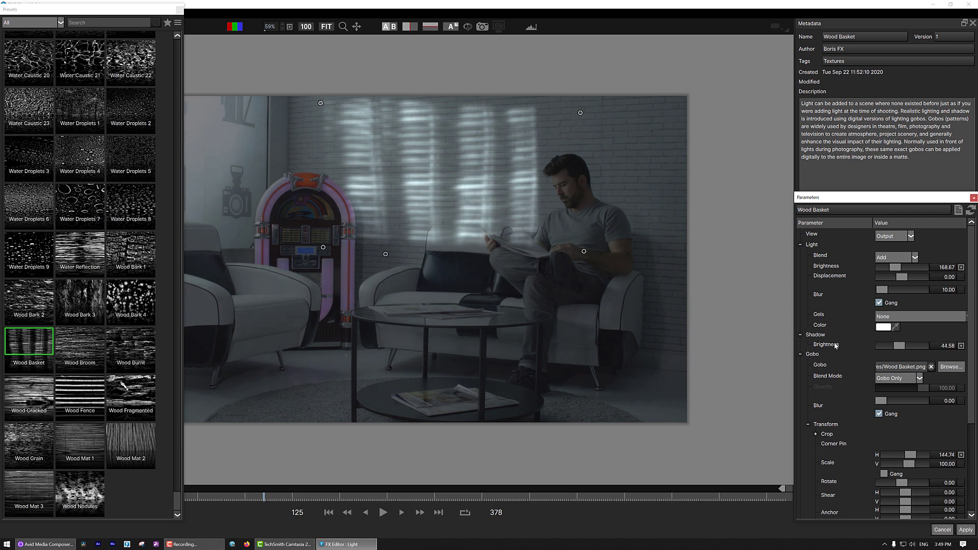
left_click(392, 30)
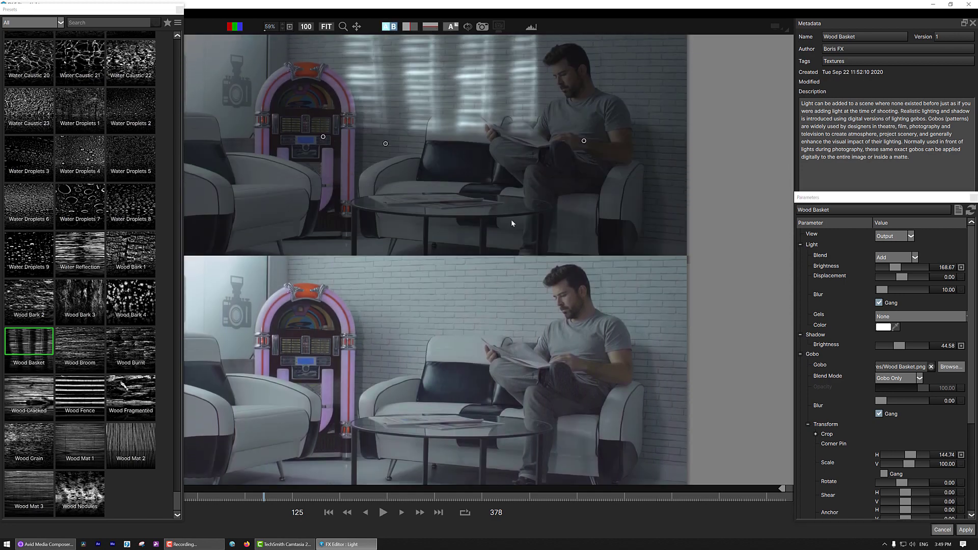
scroll(481, 213, "up", 2)
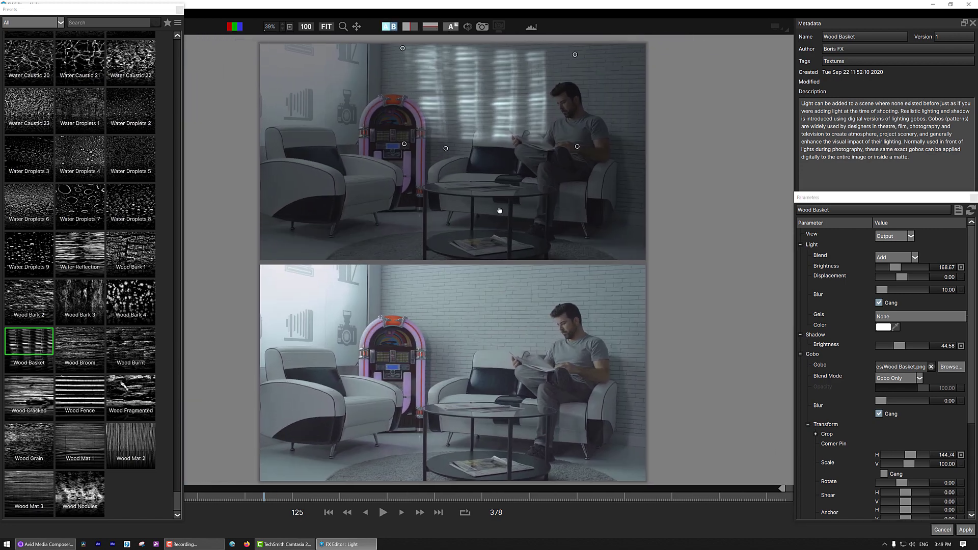
left_click(410, 26)
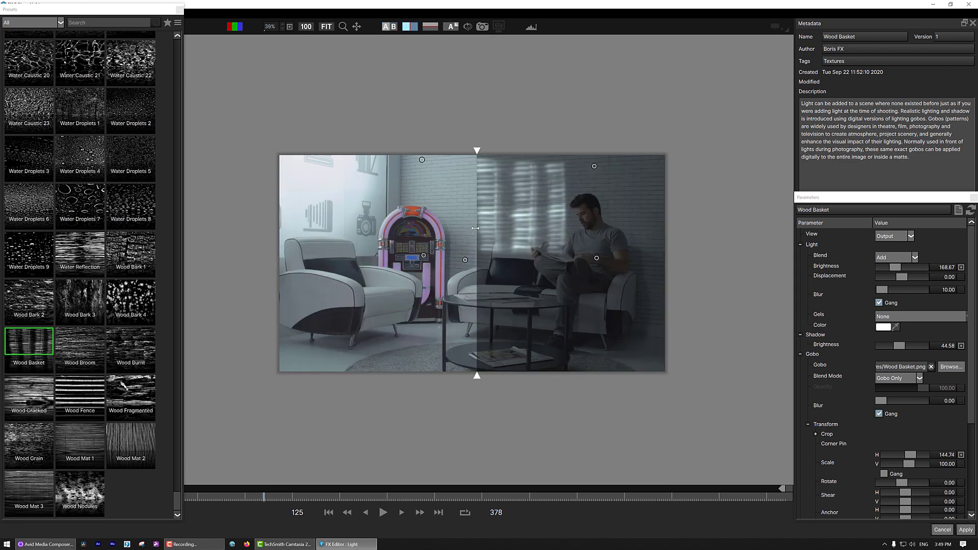
mouse_move(477, 228)
left_mouse_down()
mouse_move(368, 227)
mouse_move(568, 219)
mouse_move(343, 220)
mouse_move(469, 219)
left_mouse_up()
left_click(431, 26)
left_click_drag(454, 263, 466, 196)
left_click(424, 27)
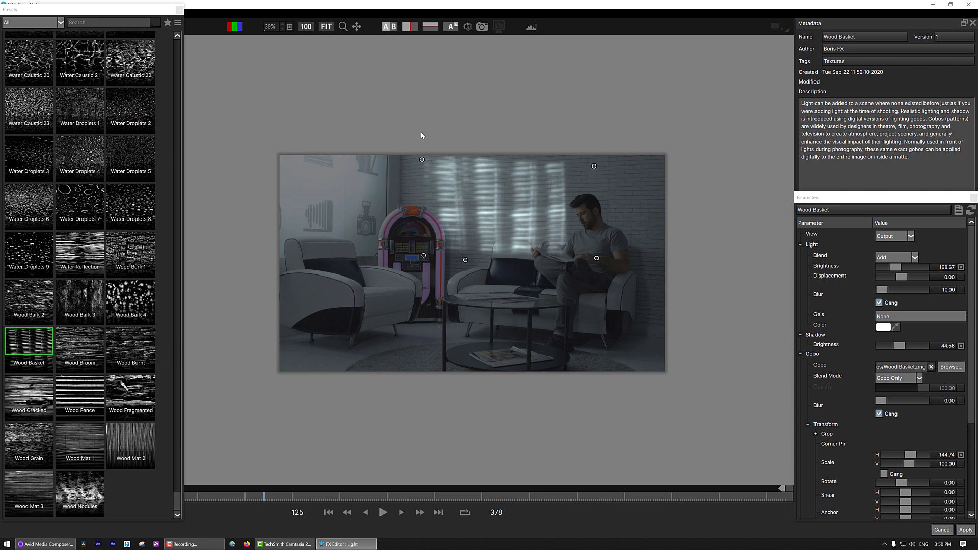
- Take a snapshot of the current look and stack it against the live result
left_click(483, 27)
left_click(499, 27)
left_click(390, 28)
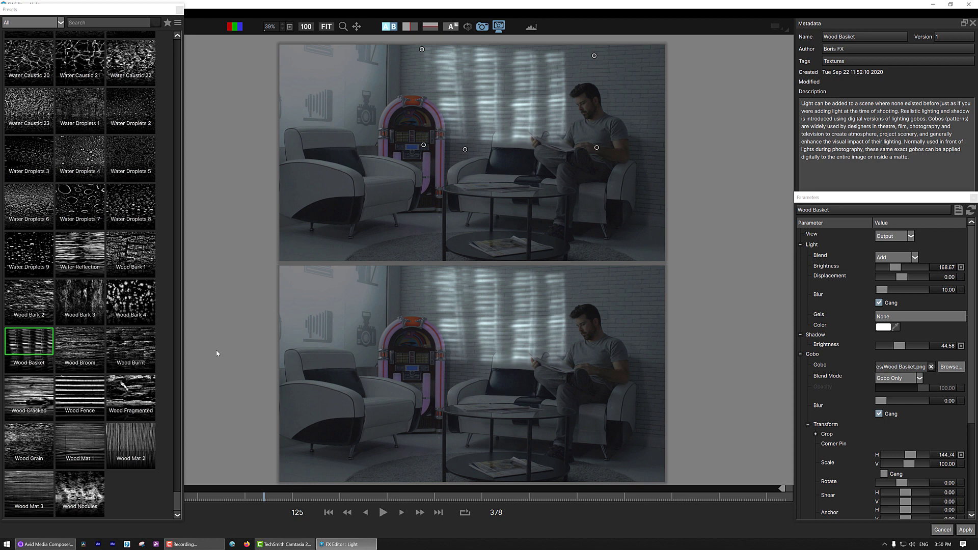
- Compare the Wood Fragmented, Wood Bark 1, Water Reflection and Water Droplets 9 gobos, then restore Wood Basket in a single preview
left_click(129, 395)
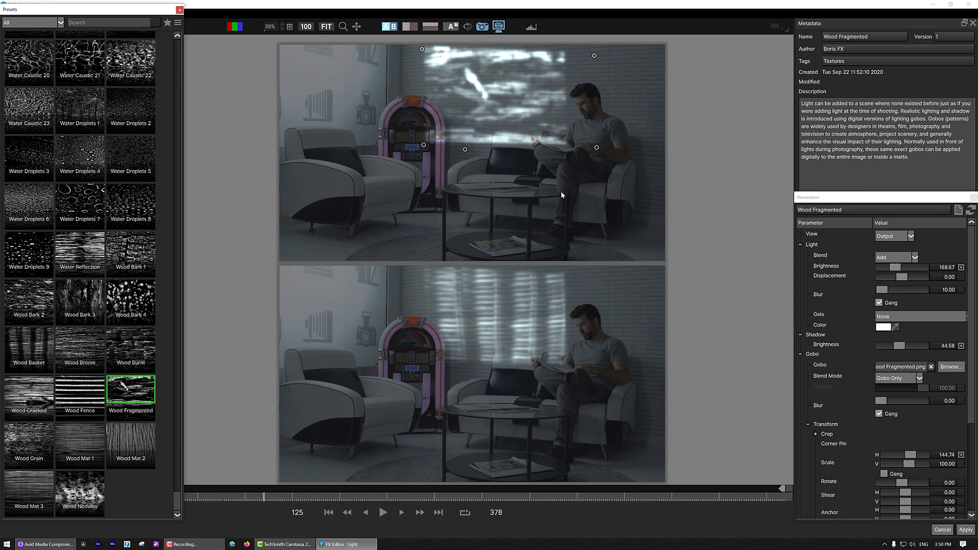
left_click(136, 237)
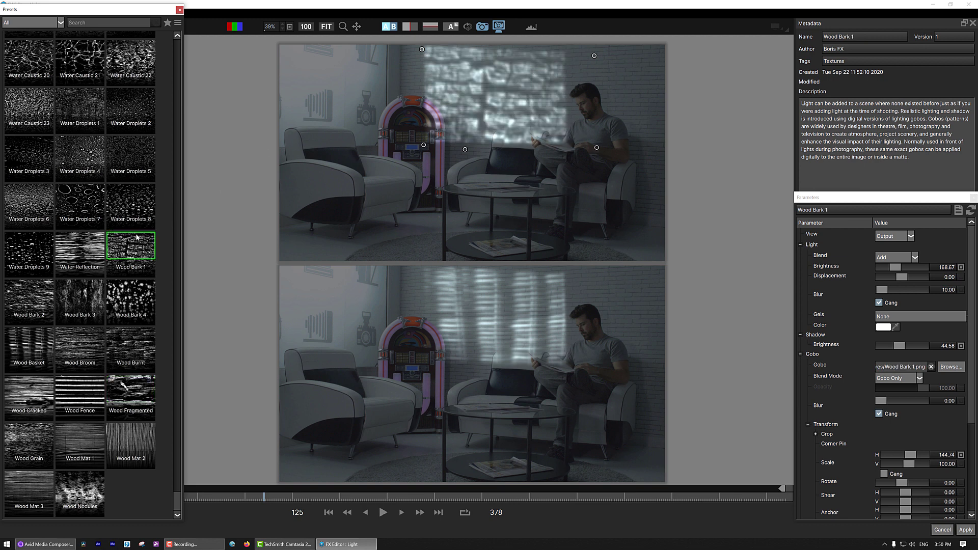
left_click(78, 251)
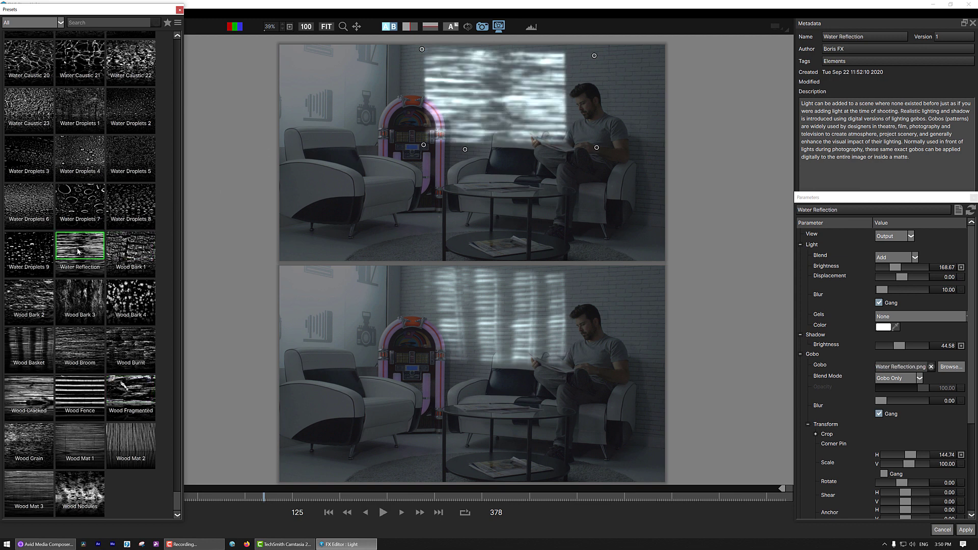
left_click(37, 251)
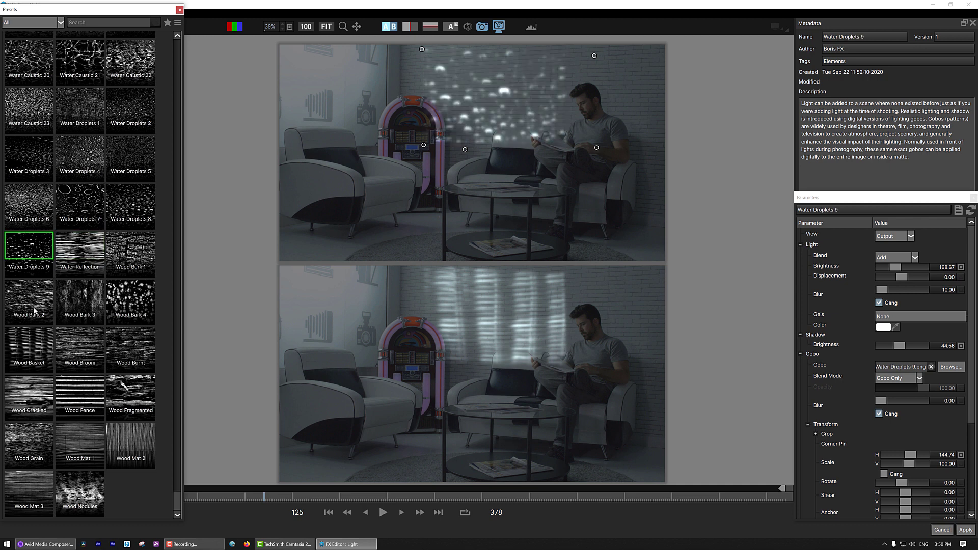
left_click(37, 345)
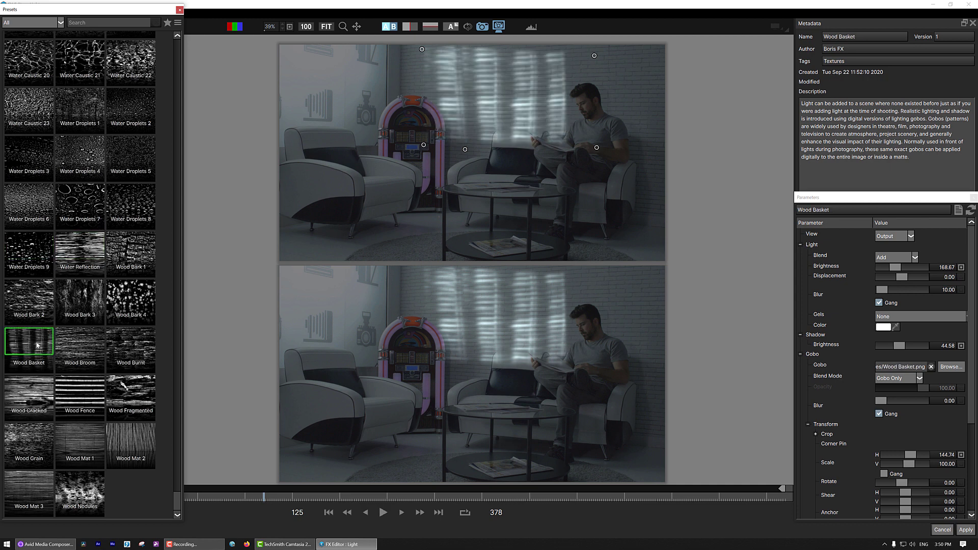
left_click(485, 28)
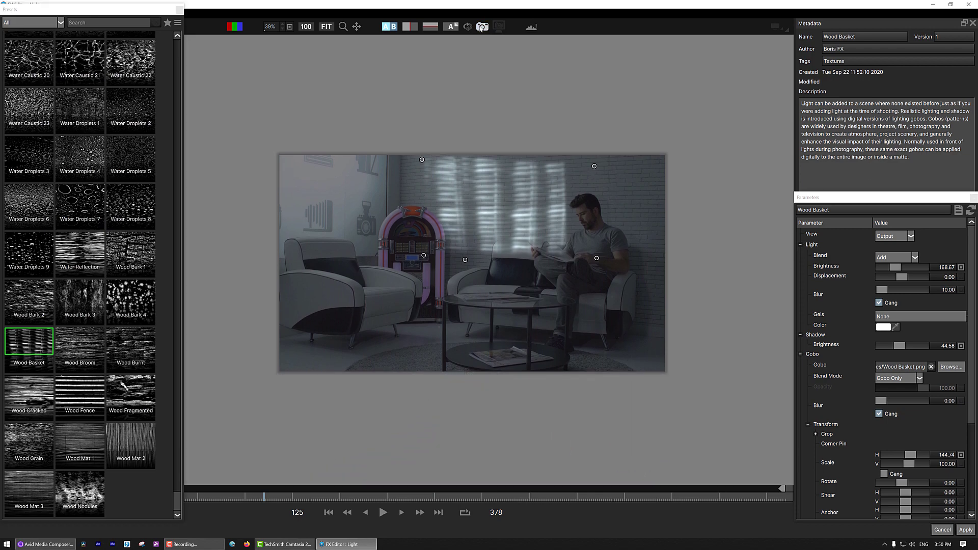
scroll(502, 193, "up", 1)
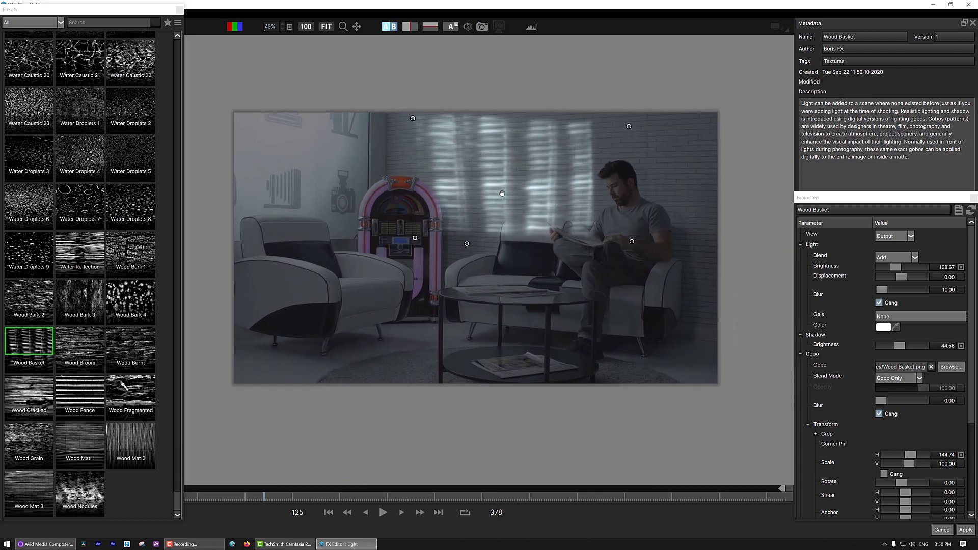
scroll(516, 200, "up", 1)
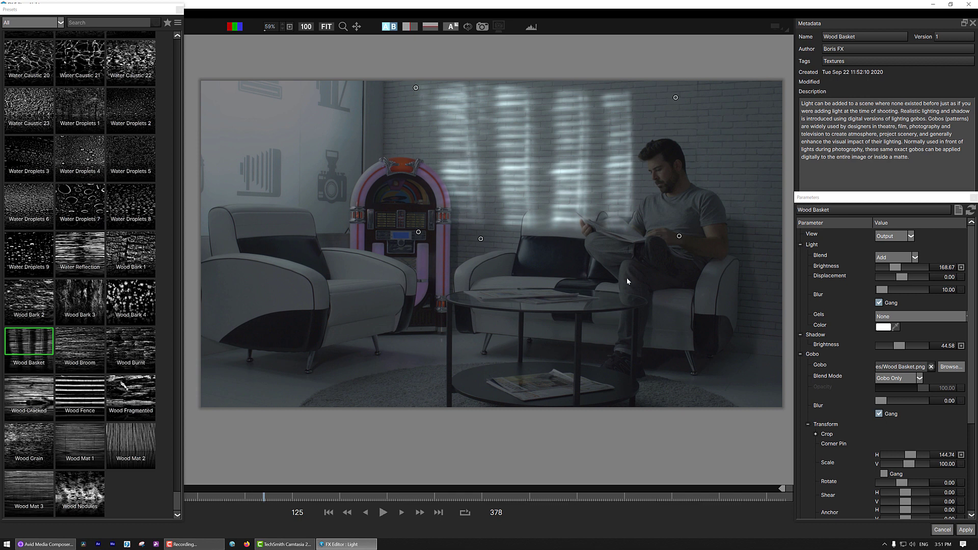
- Apply the BCC+Light gobo and nudge its position slightly over the jukebox
left_click(965, 530)
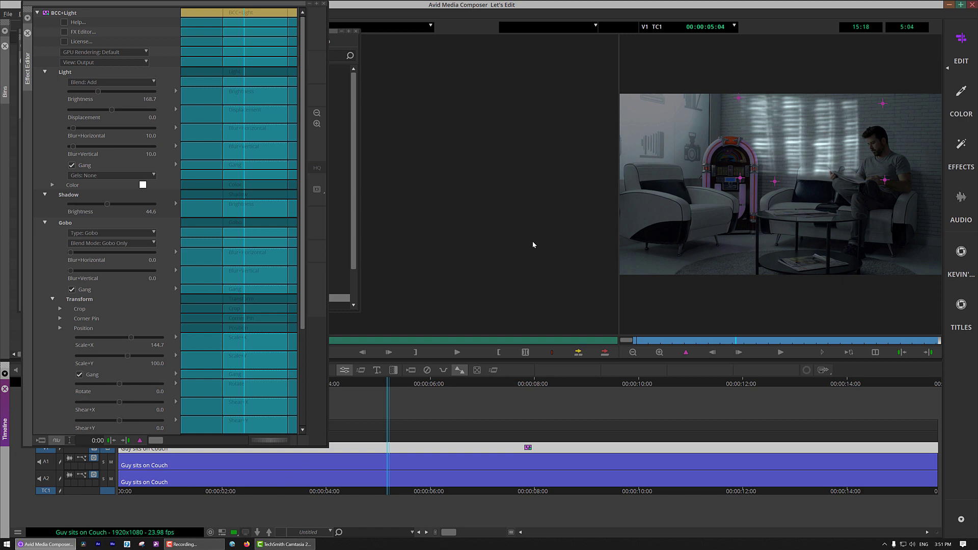
left_click(740, 179)
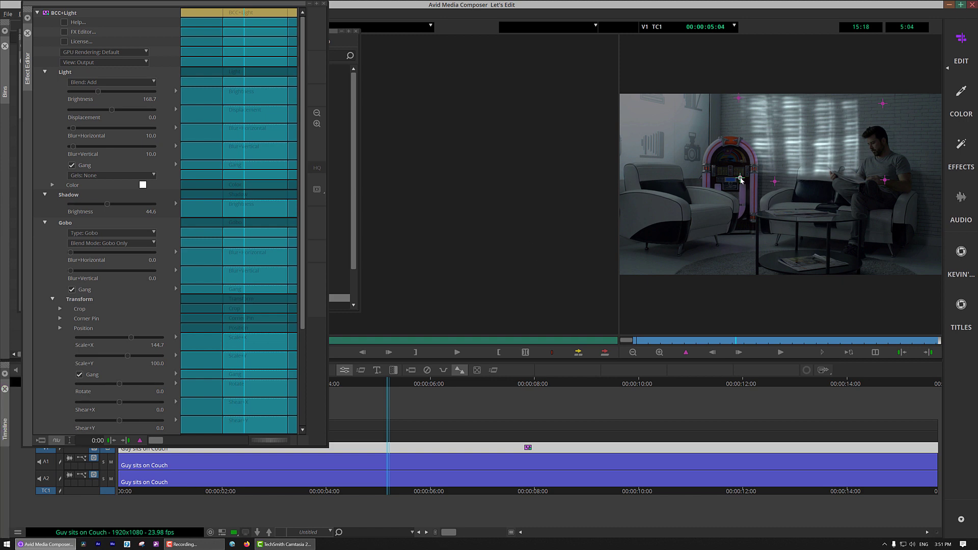
left_click_drag(740, 179, 739, 181)
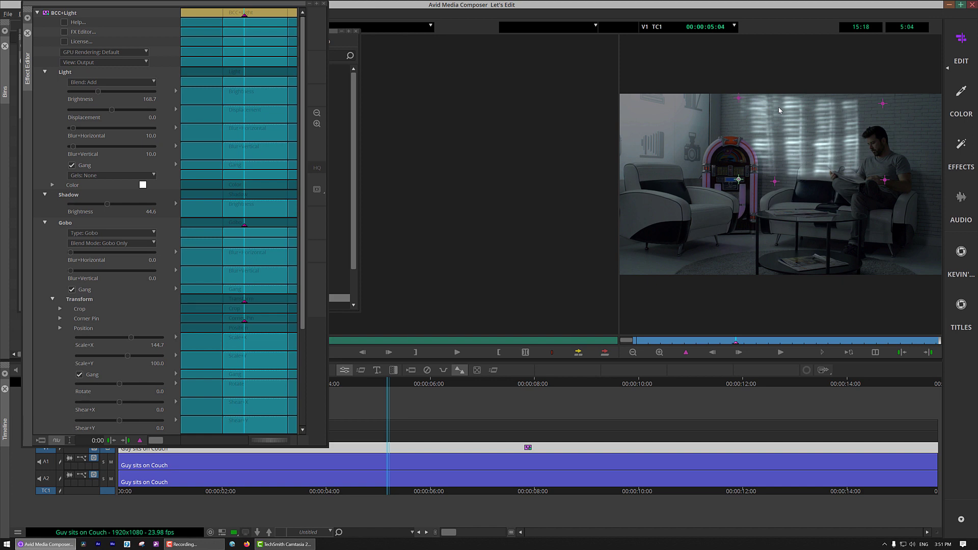
- Search the Effect Palette for 'rain', drop BCC Rain onto V2 above the couch shot, and monitor V2
left_click(323, 5)
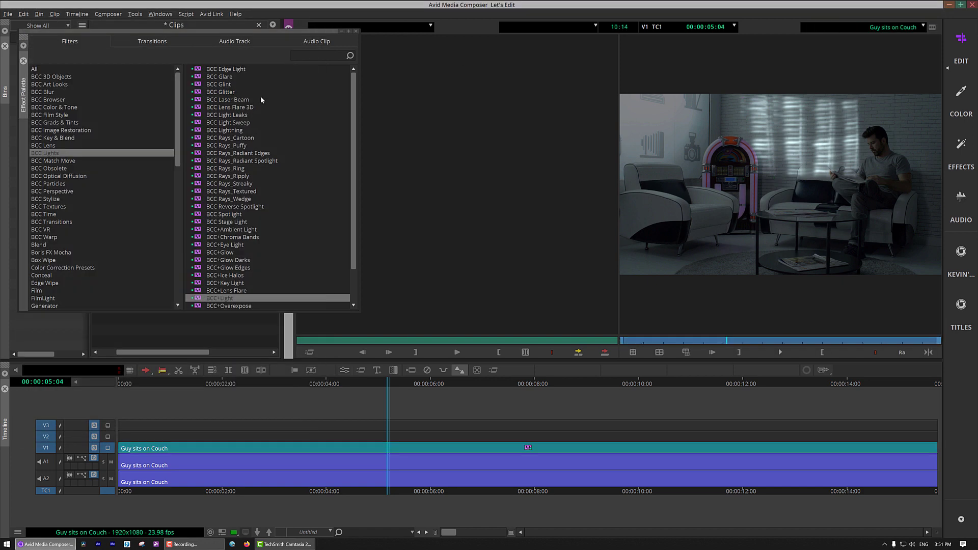
left_click(309, 55)
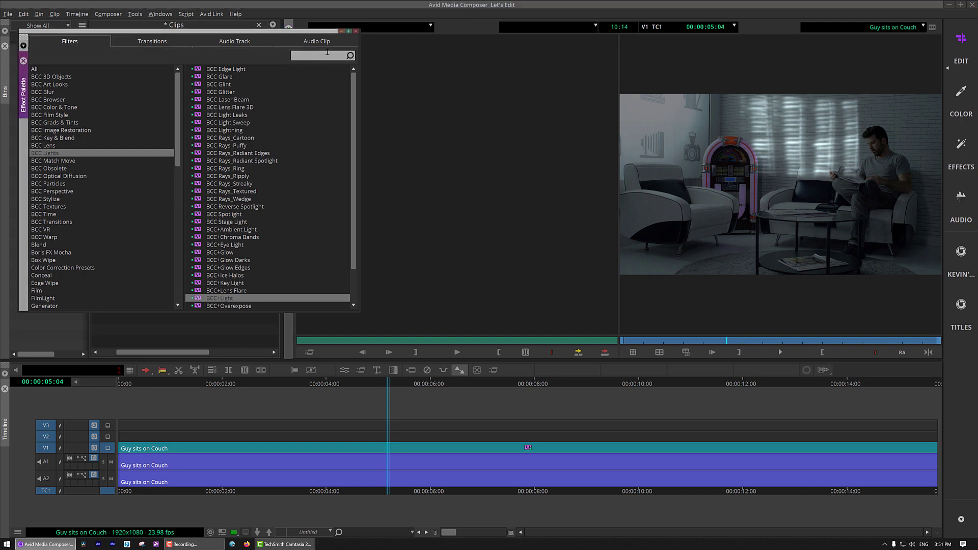
type("rain")
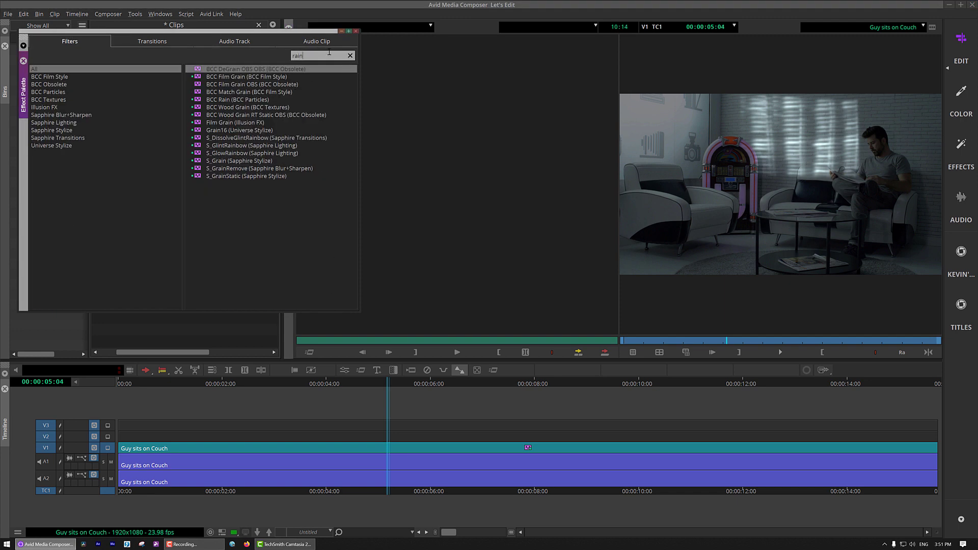
left_click(245, 100)
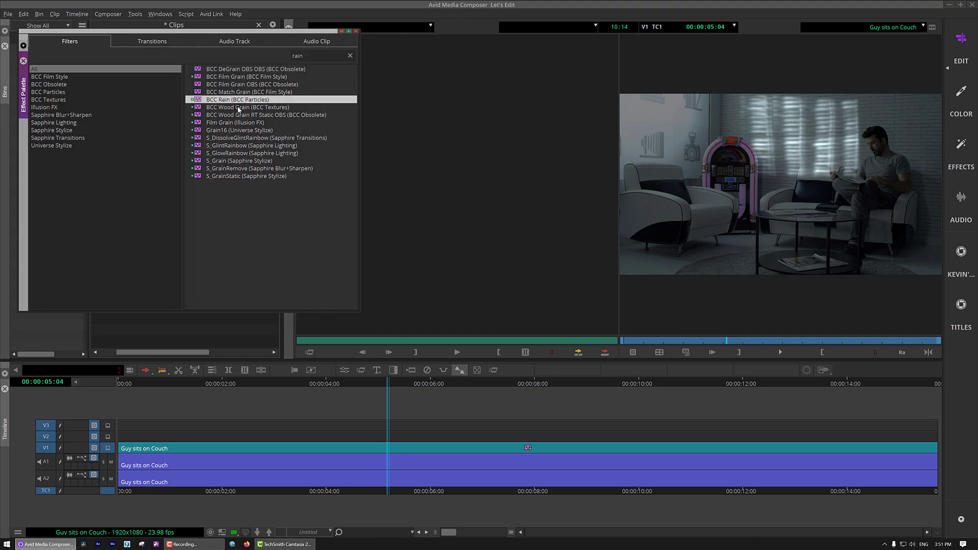
left_click_drag(216, 102, 412, 439)
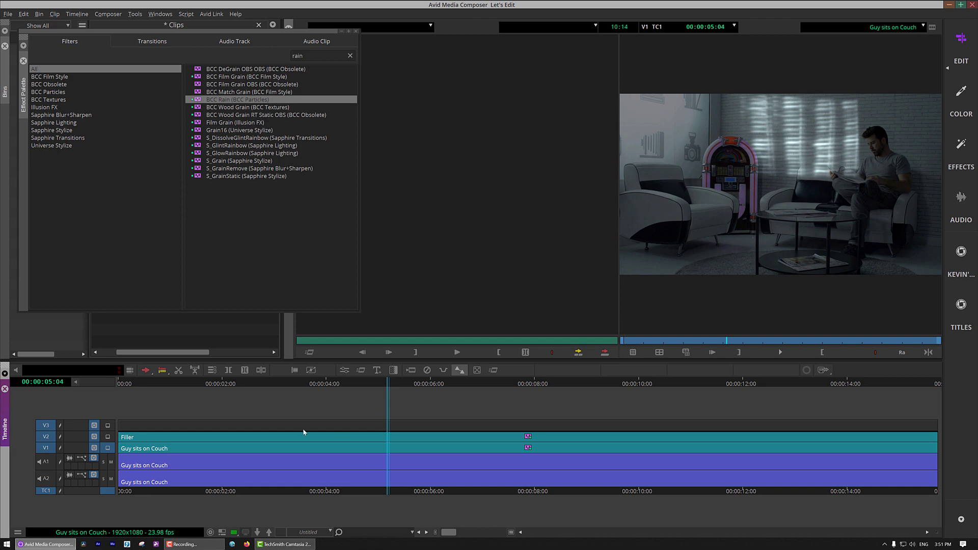
left_click(108, 437)
- Open the V2 BCC Rain segment in the Effect Editor and expand its Raindrops controls
left_click(362, 367)
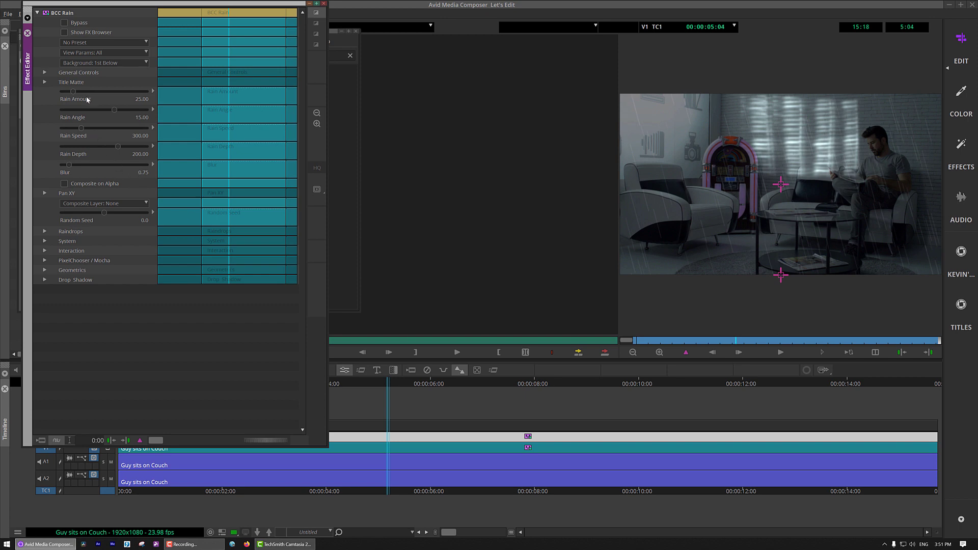
left_click(70, 232)
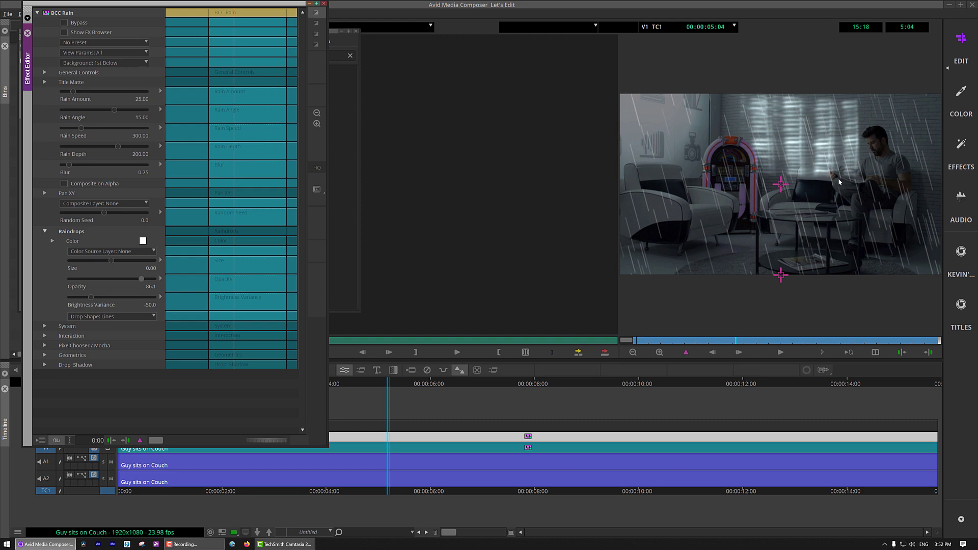
- Expand PixelChooser / Mocha and outline the first sunlit window stripe with a closed X-spline
left_click(45, 344)
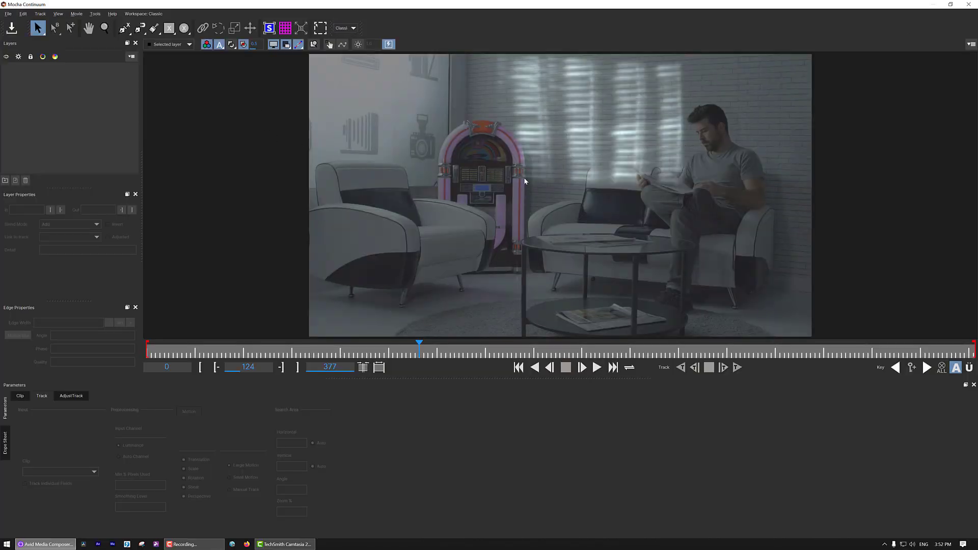
left_click_drag(540, 168, 502, 192)
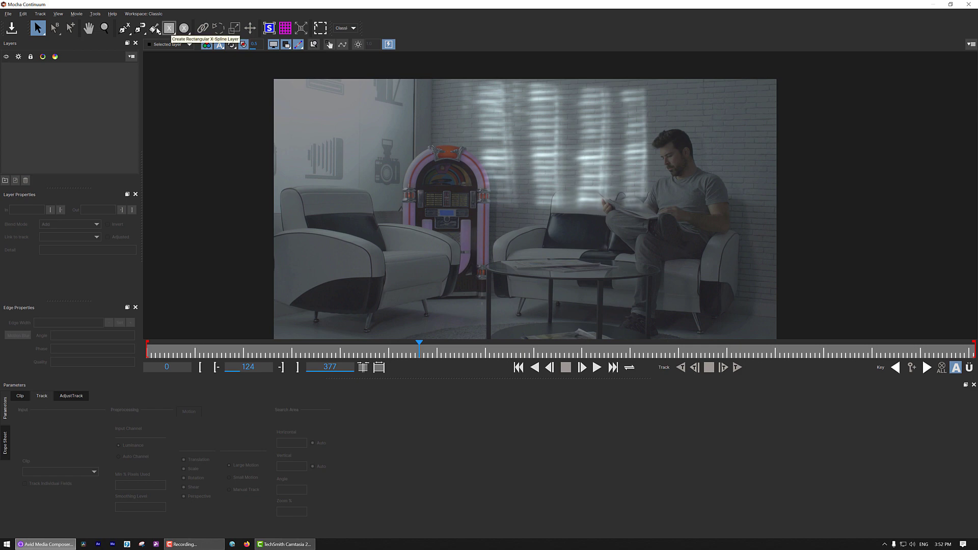
left_click(123, 29)
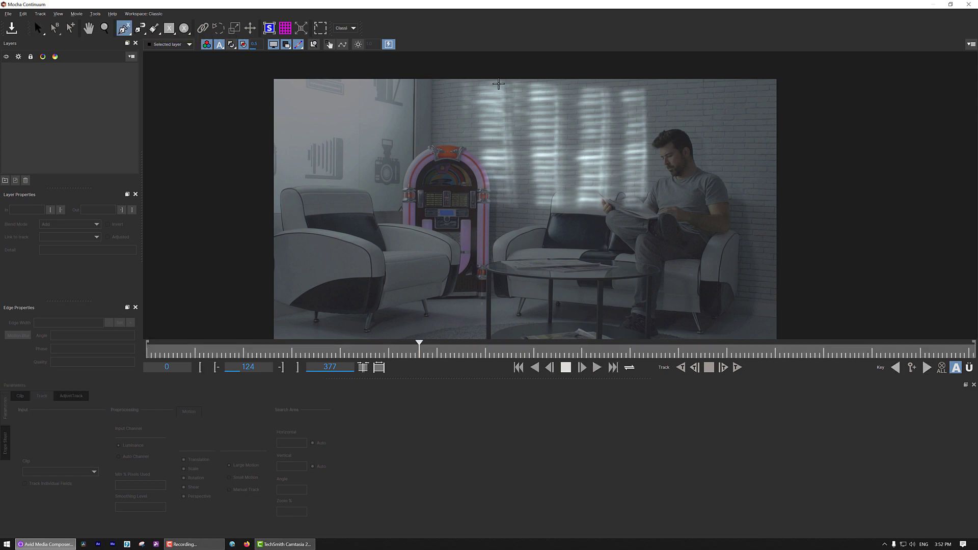
left_click(513, 82)
left_click(461, 85)
left_click(475, 189)
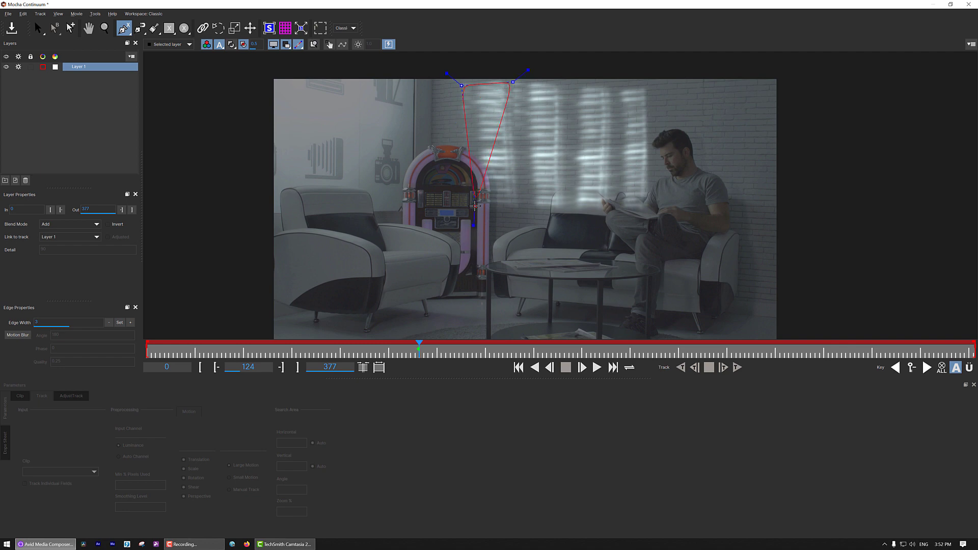
left_click(520, 207)
left_click(511, 81)
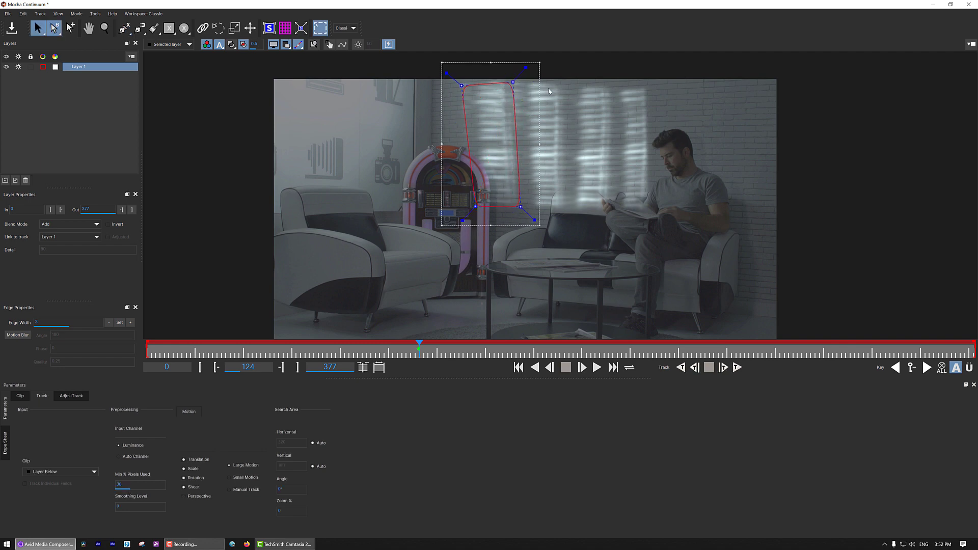
- Draw closed spline masks around the second and third light stripes on the back wall
left_click(124, 29)
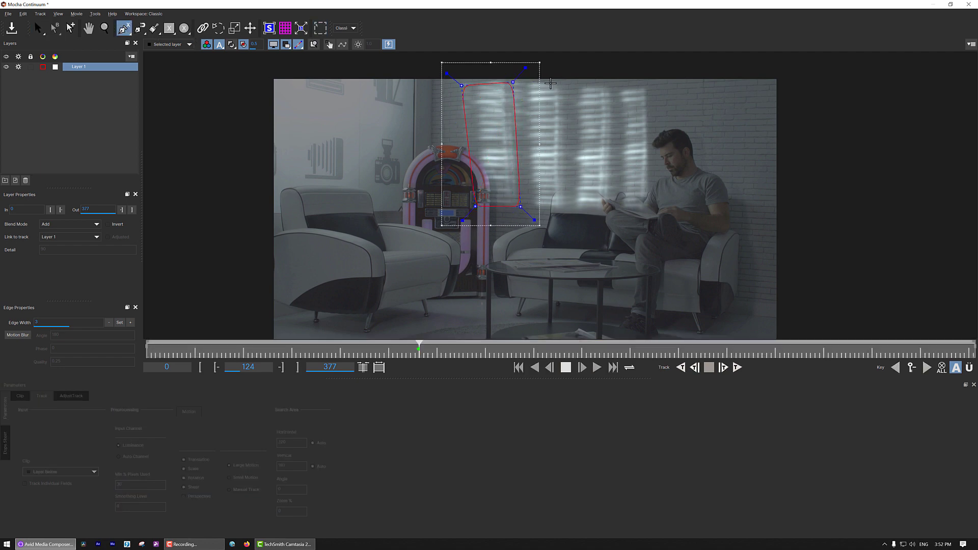
left_click(561, 84)
left_click(527, 84)
left_click(534, 208)
left_click(563, 207)
left_click(561, 84)
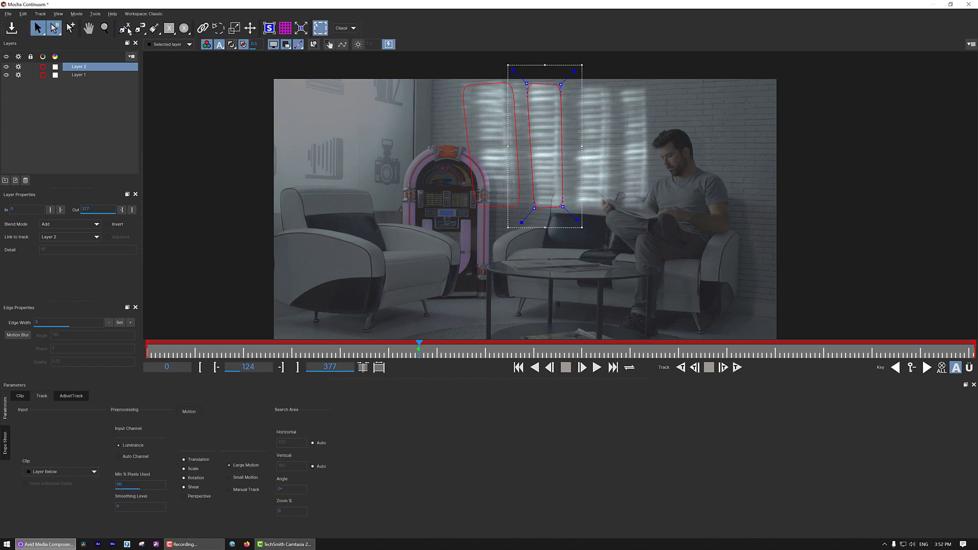
left_click(612, 87)
left_click(577, 88)
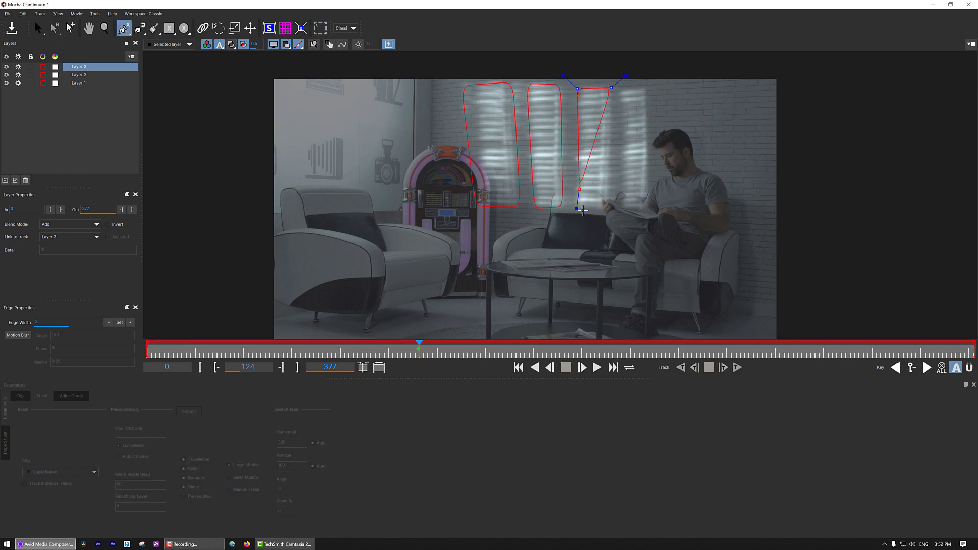
left_click(580, 210)
left_click(612, 209)
left_click(611, 88)
- Mask the fourth stripe beside the man, then close Mocha and save the shapes
left_click(123, 28)
left_click(645, 88)
left_click(620, 91)
left_click(625, 209)
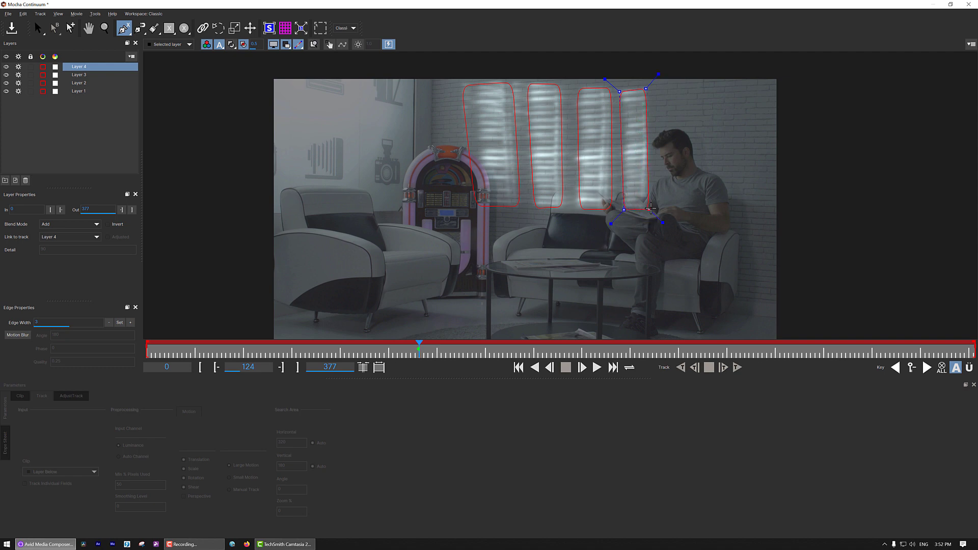
left_click(657, 207)
left_click(646, 88)
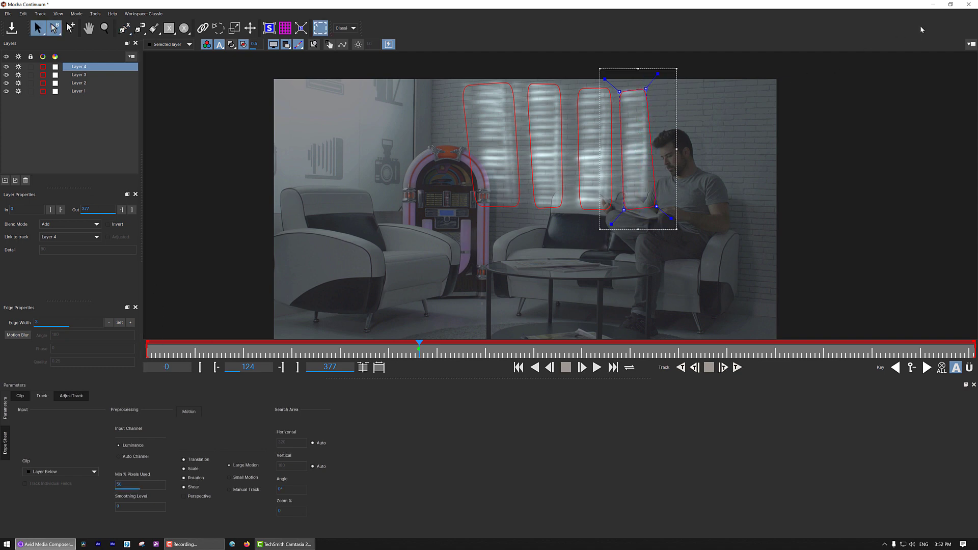
left_click(966, 6)
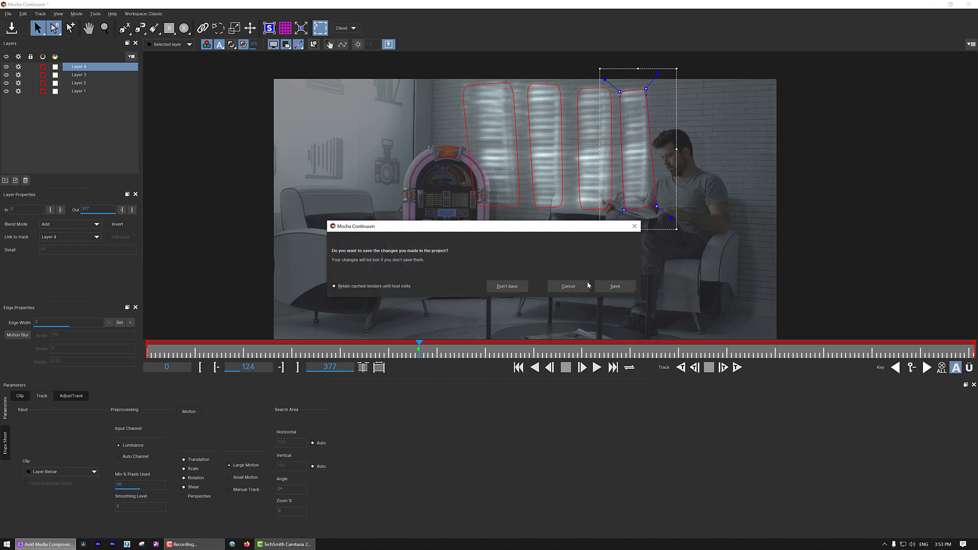
left_click(615, 287)
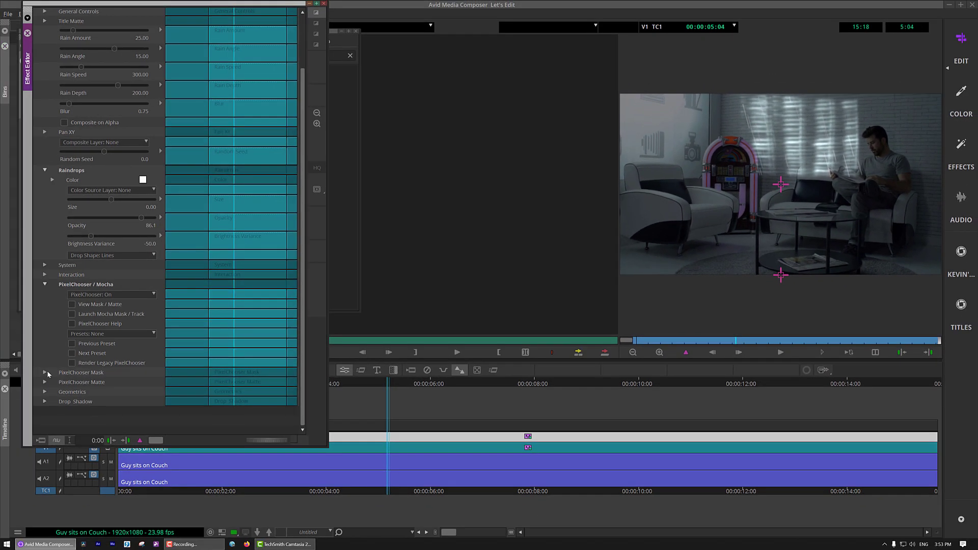
- Expand the PixelChooser Mask settings and lower the Raindrops Opacity to 38.6
left_click(45, 373)
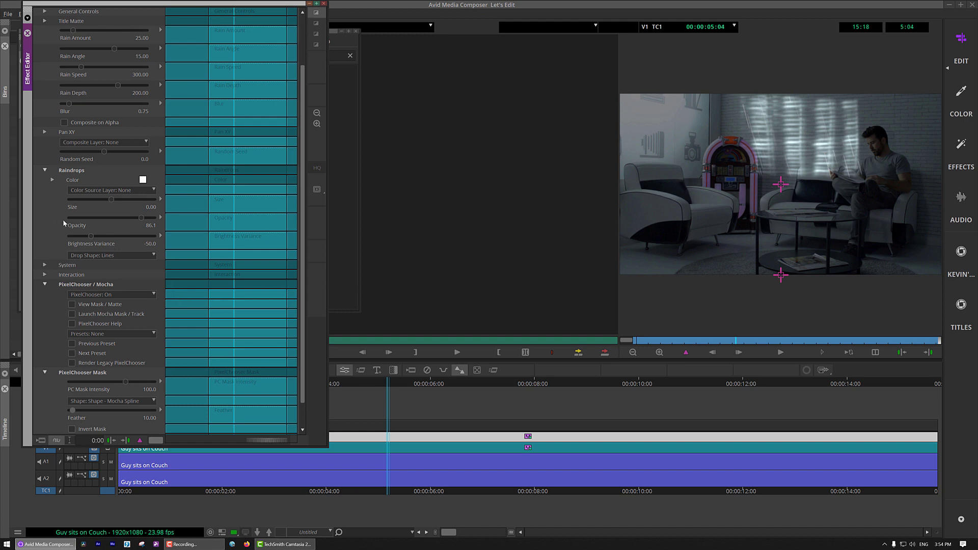
left_click(100, 218)
- Change the raindrop colour to mid-grey #8c8c8c, then scrub the clip to review the rain
left_click(143, 179)
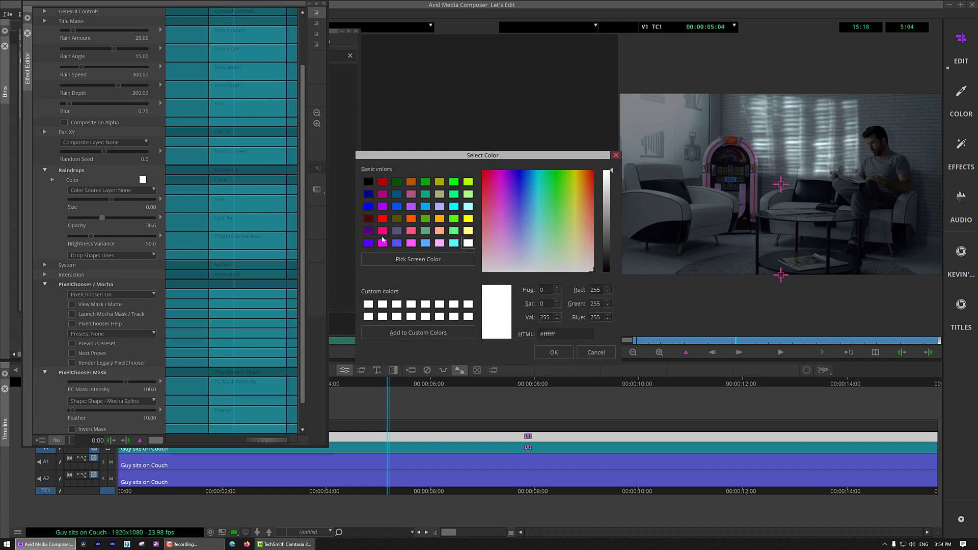
left_click(558, 272)
left_click_drag(613, 171, 615, 215)
left_click(552, 353)
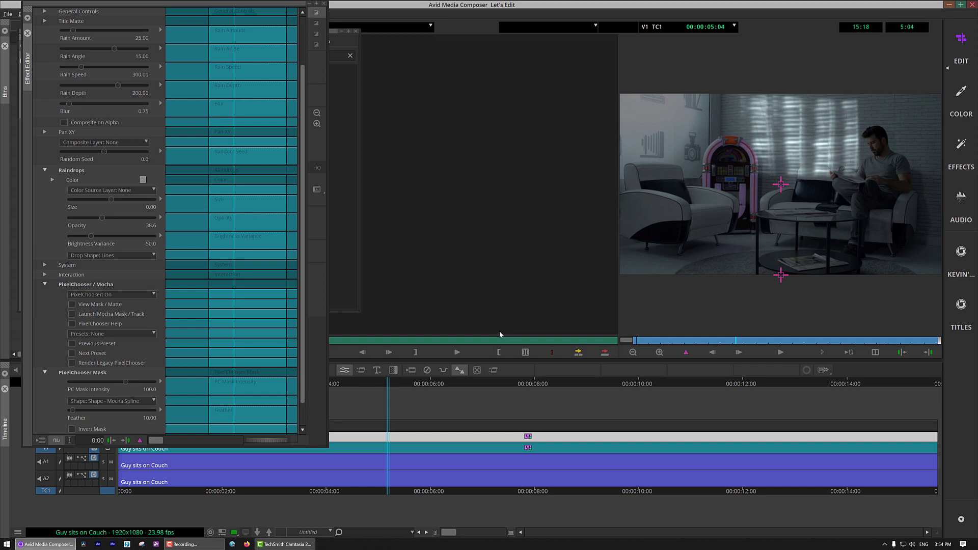
left_click(710, 340)
left_click_drag(777, 344, 660, 342)
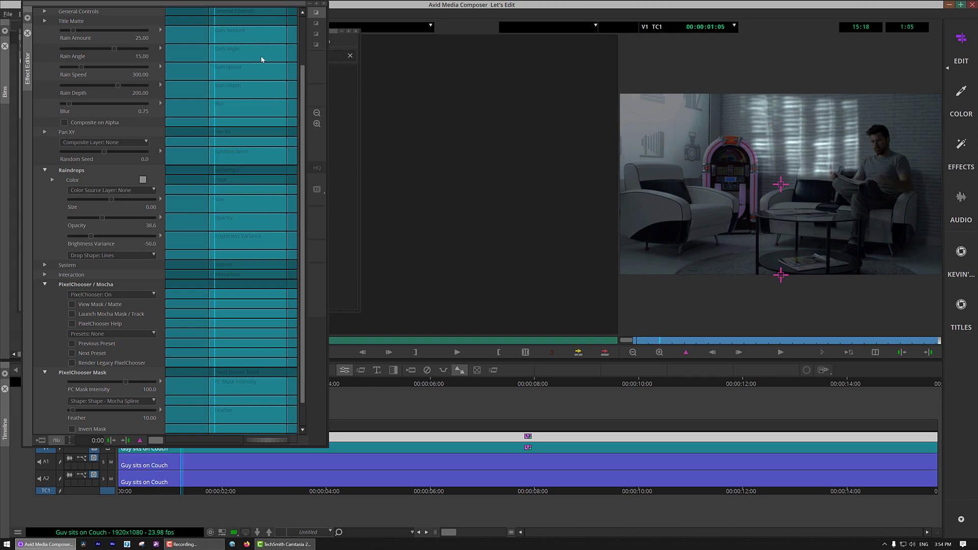
- Clear the rain search, list the BCC Film Style effects, and drop BCC Fast Film Process onto V3
left_click(324, 4)
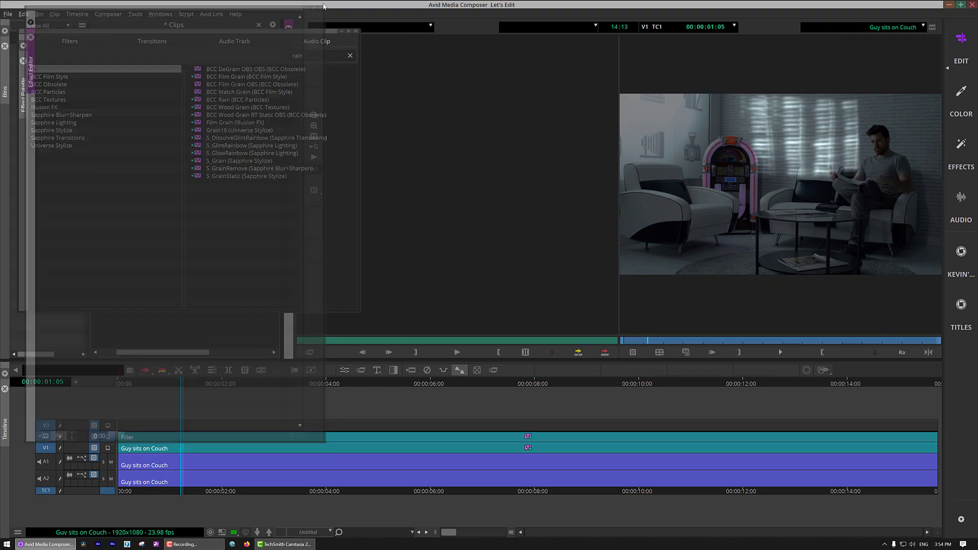
left_click(350, 55)
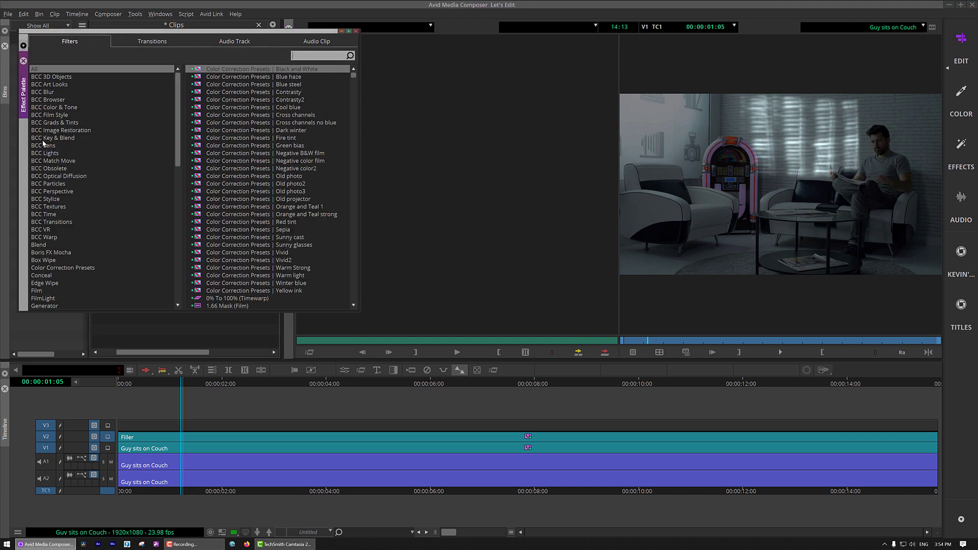
left_click(51, 115)
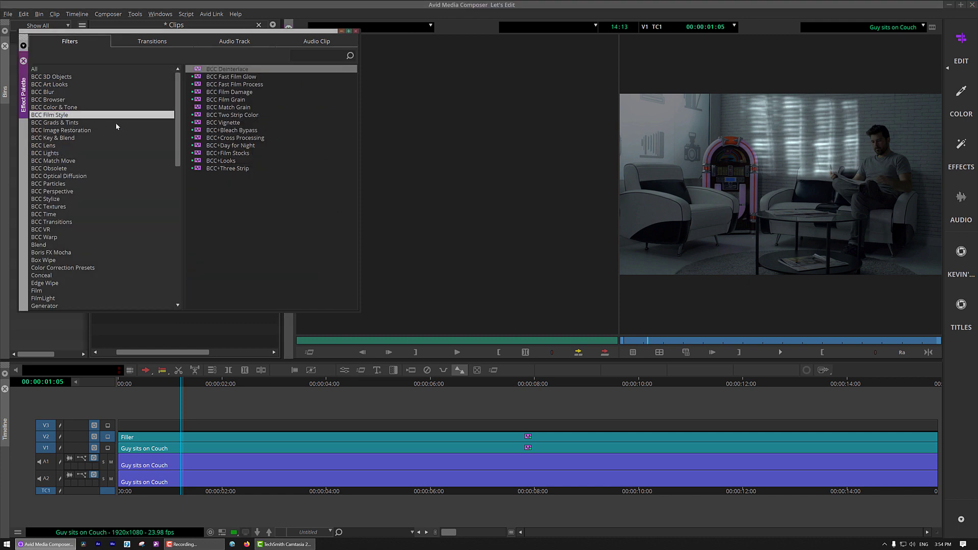
left_click_drag(223, 85, 345, 424)
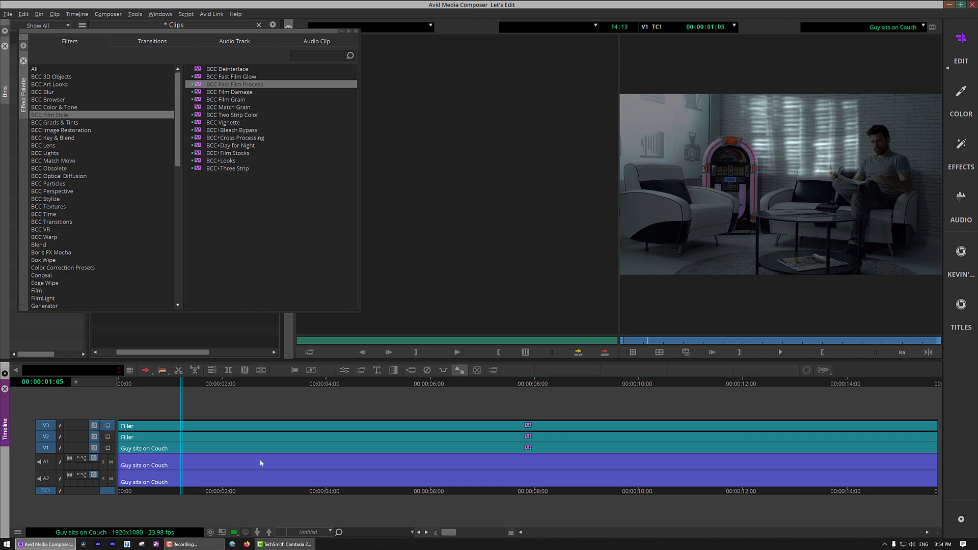
- Preview the BCC Fast Film Process presets and apply the plain Black and White look
key("ctrl+e")
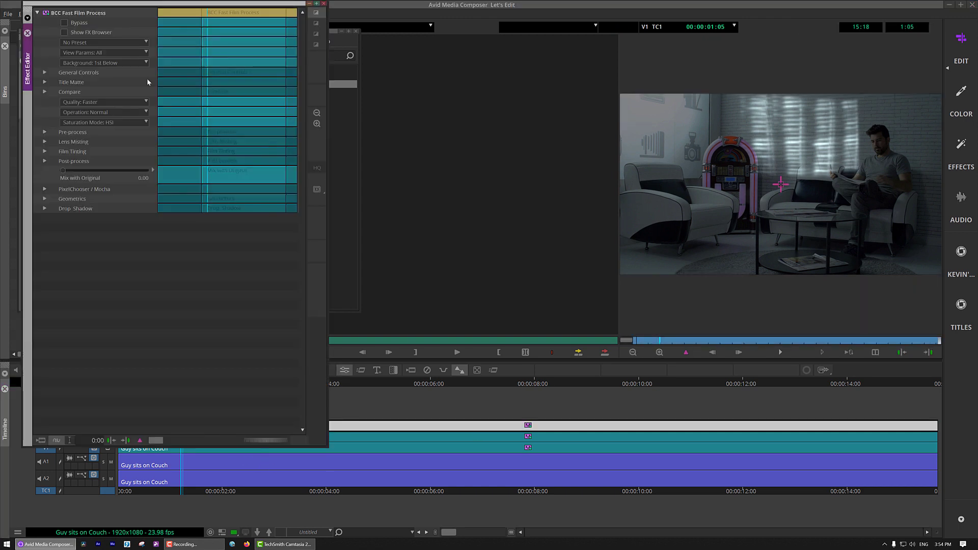
left_click(89, 32)
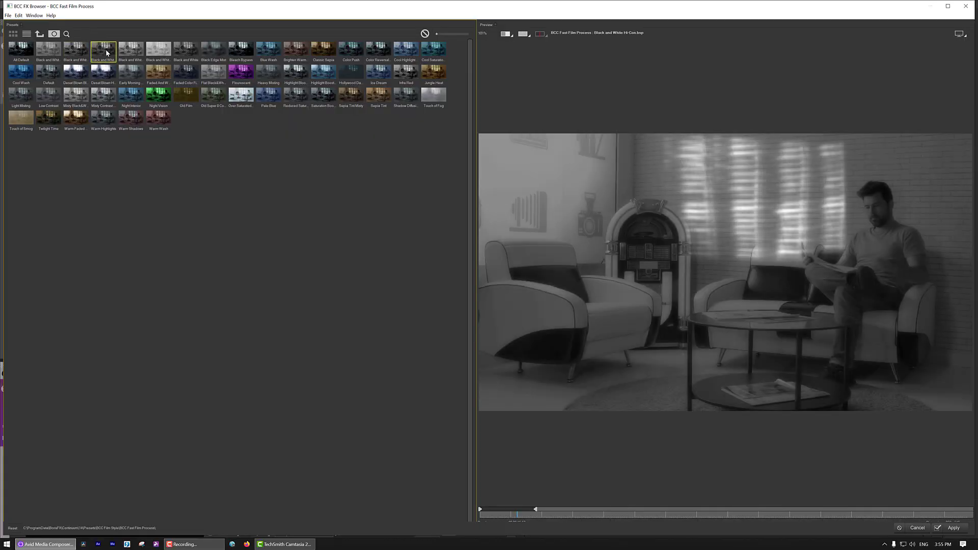
left_click(127, 53)
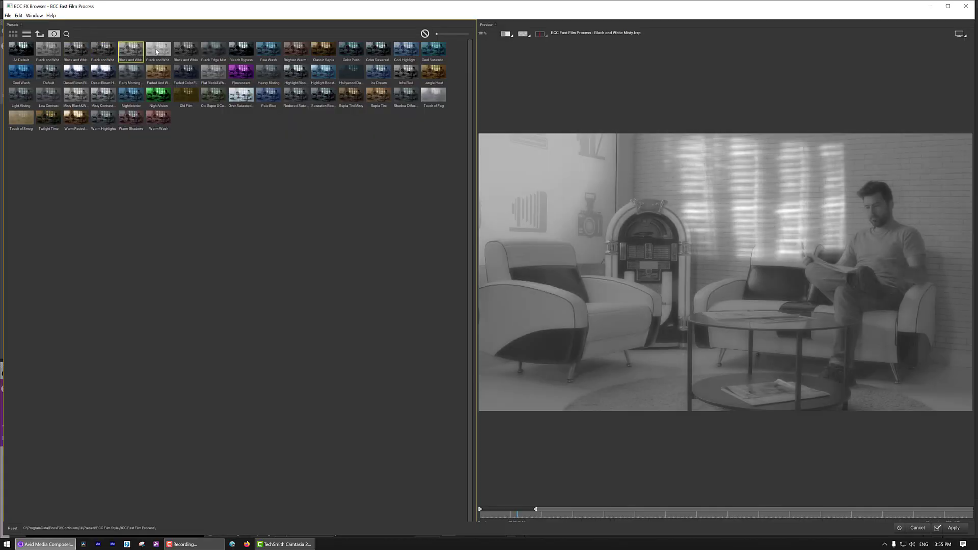
left_click(185, 52)
left_click(209, 53)
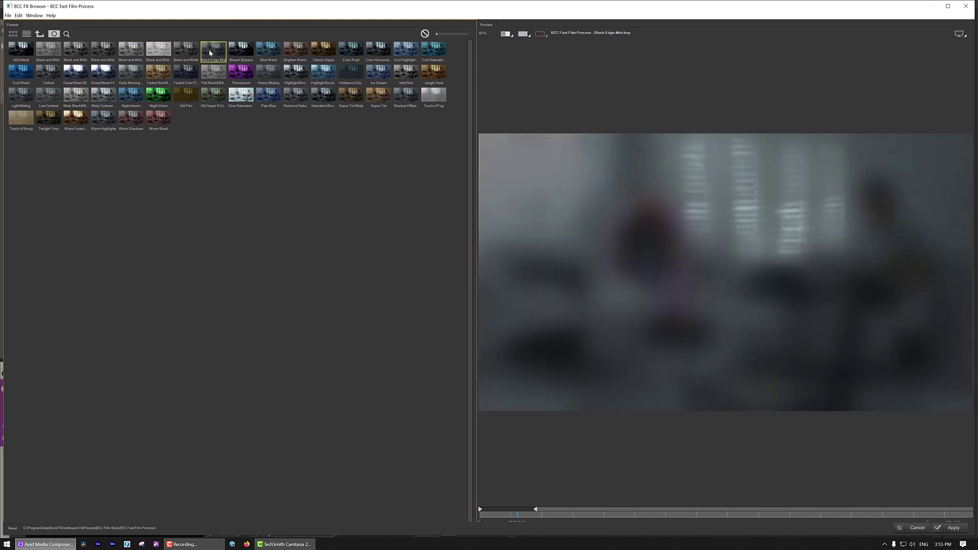
left_click(235, 53)
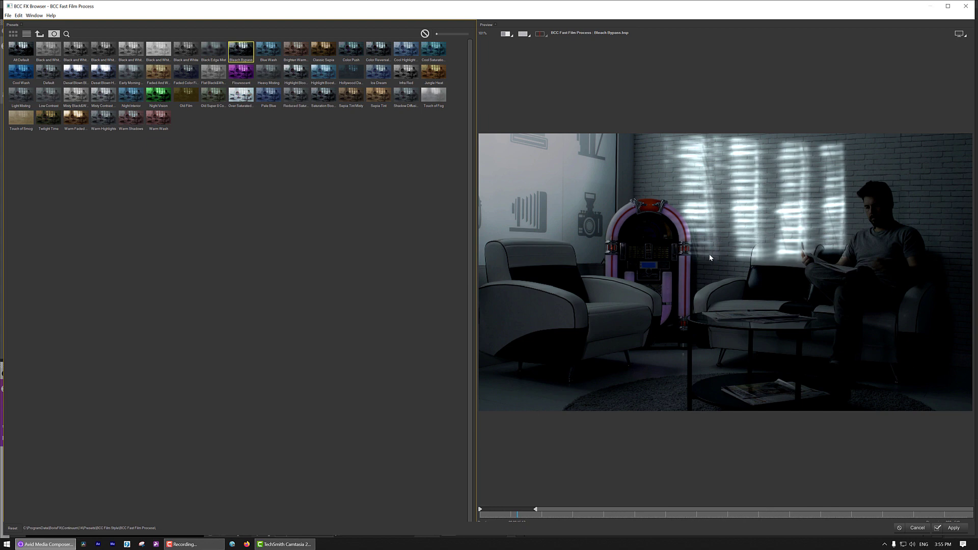
left_click(378, 51)
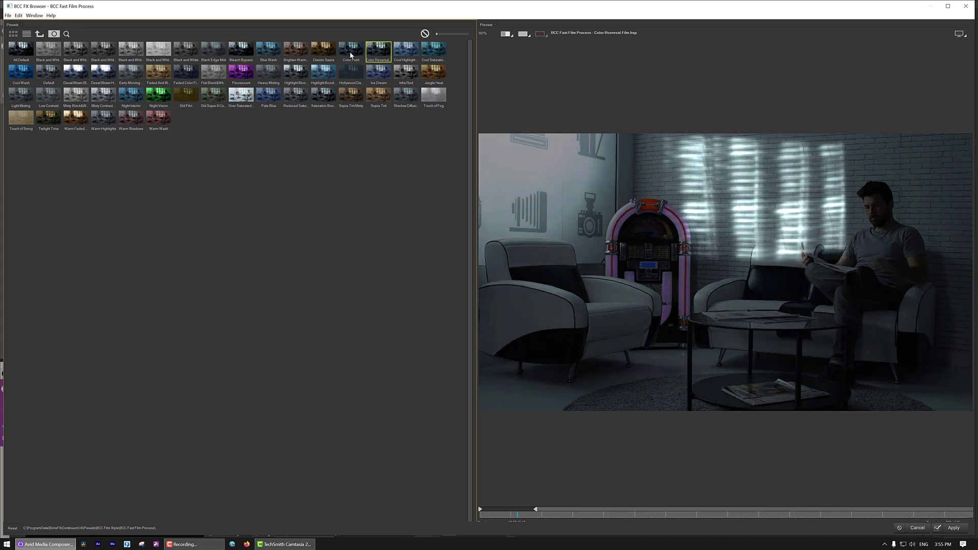
left_click(351, 53)
left_click(80, 52)
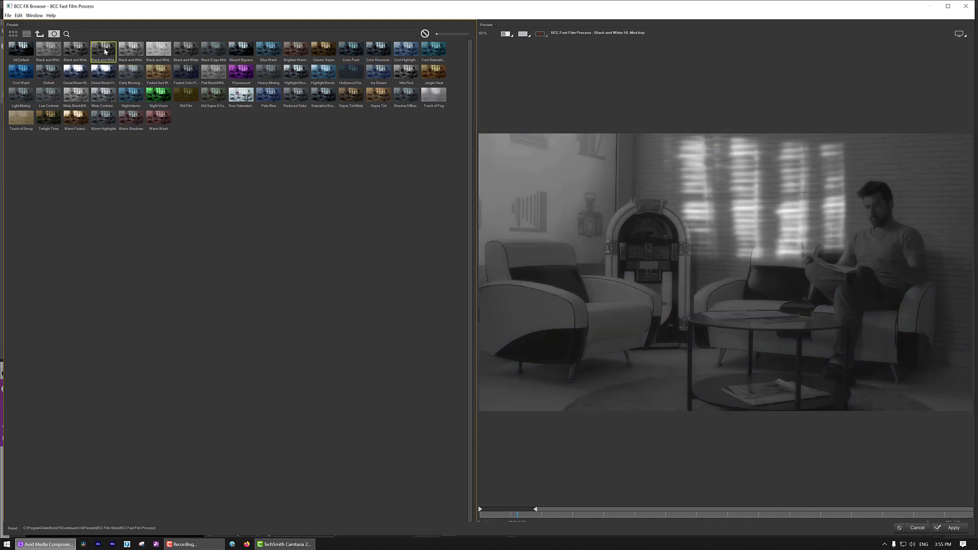
left_click(133, 52)
left_click(182, 50)
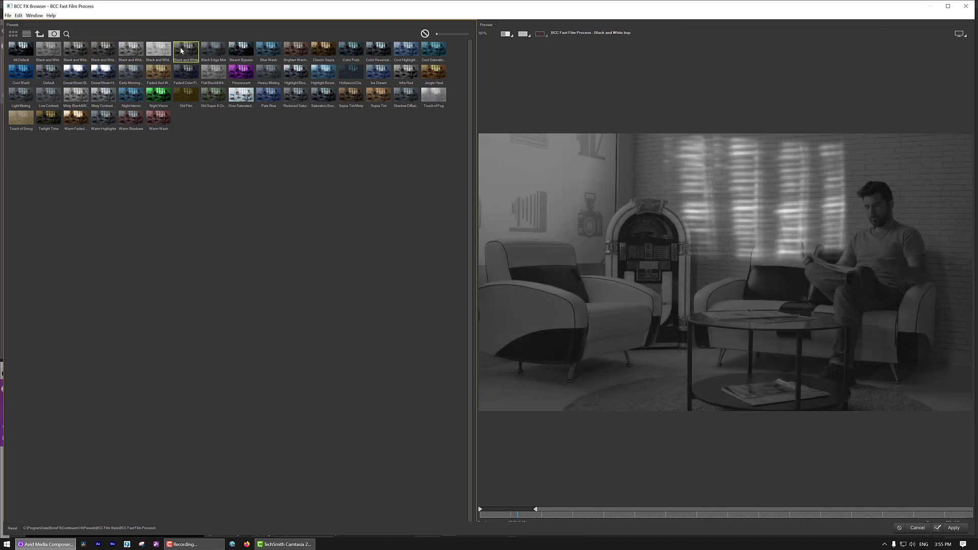
left_click(953, 528)
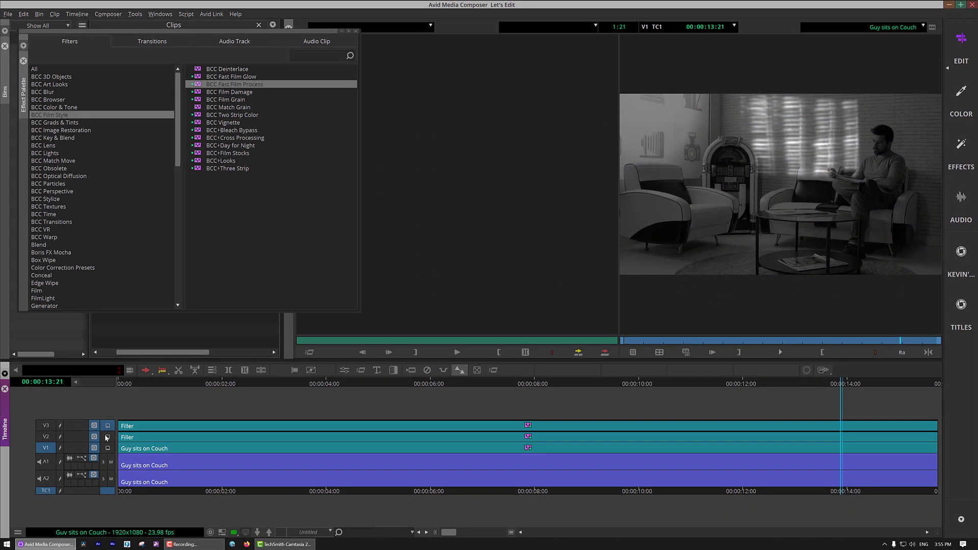
- Open the Cinestudy interview sequence and park the playhead at 00:00:20:22
left_click(357, 31)
double_click(116, 61)
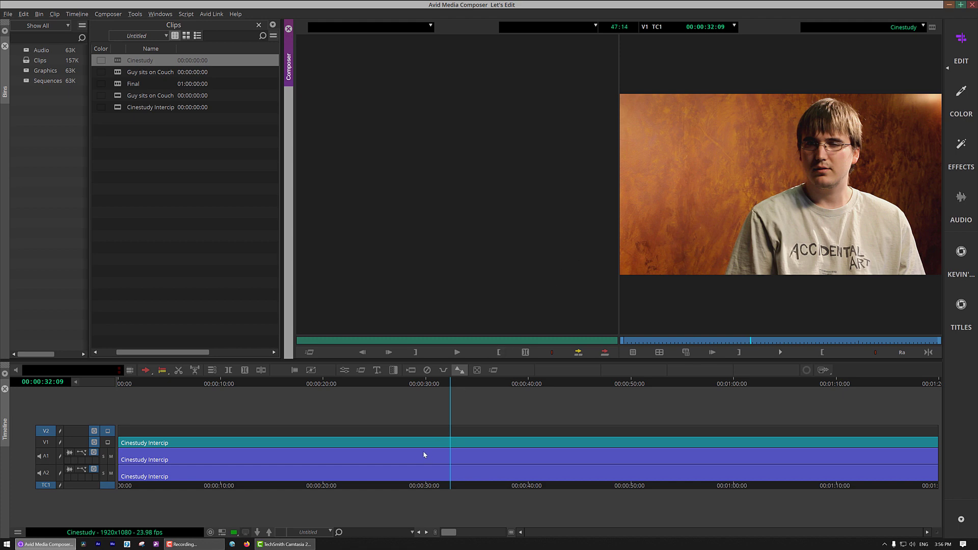
left_click(383, 454)
left_click_drag(386, 445, 332, 460)
- Add BCC+Light from the BCC Lights category onto V2 and open its settings
key("ctrl+8")
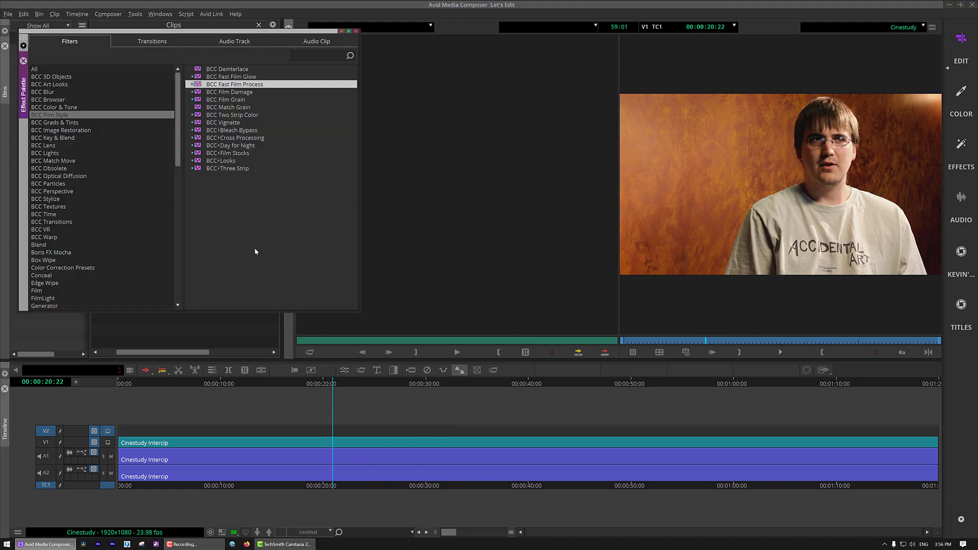
left_click(42, 153)
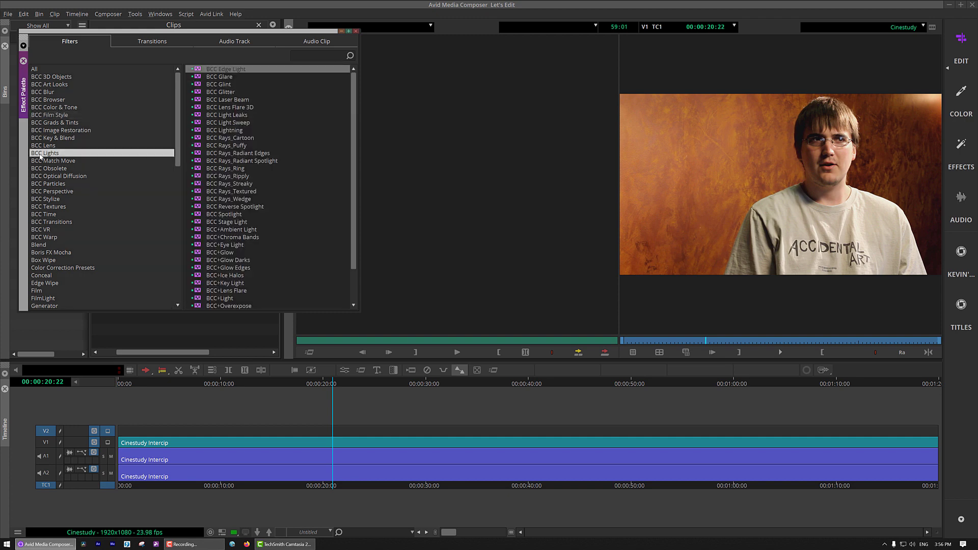
scroll(254, 252, "down", 1)
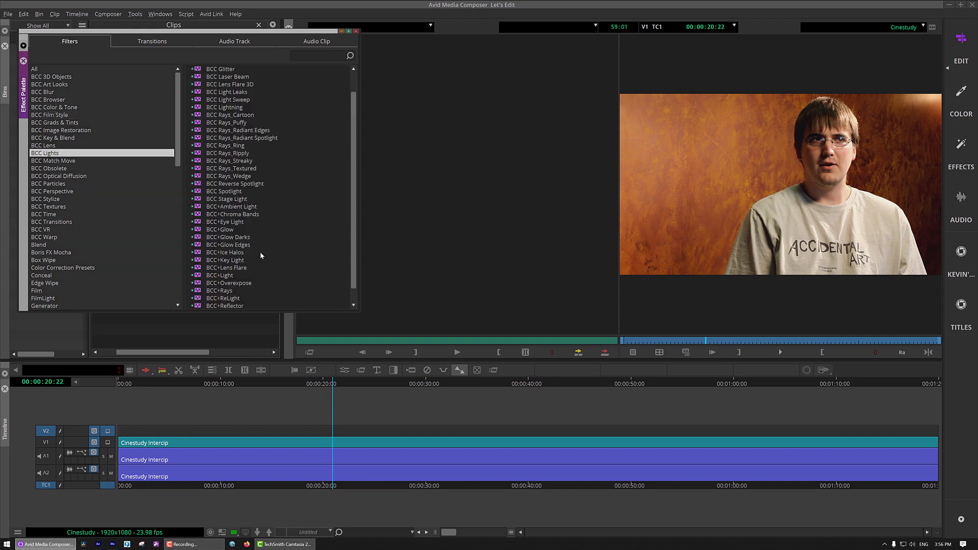
left_click_drag(225, 278, 361, 426)
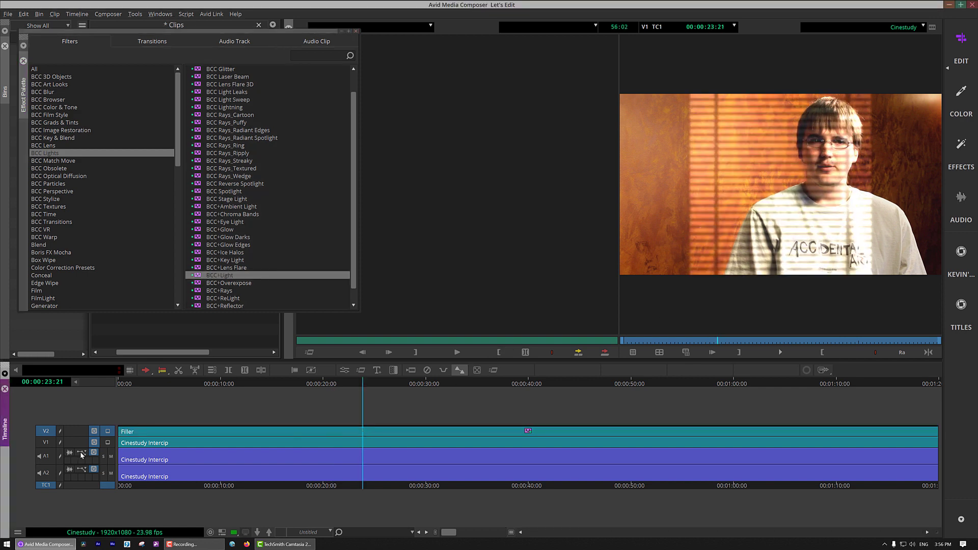
left_click(528, 431)
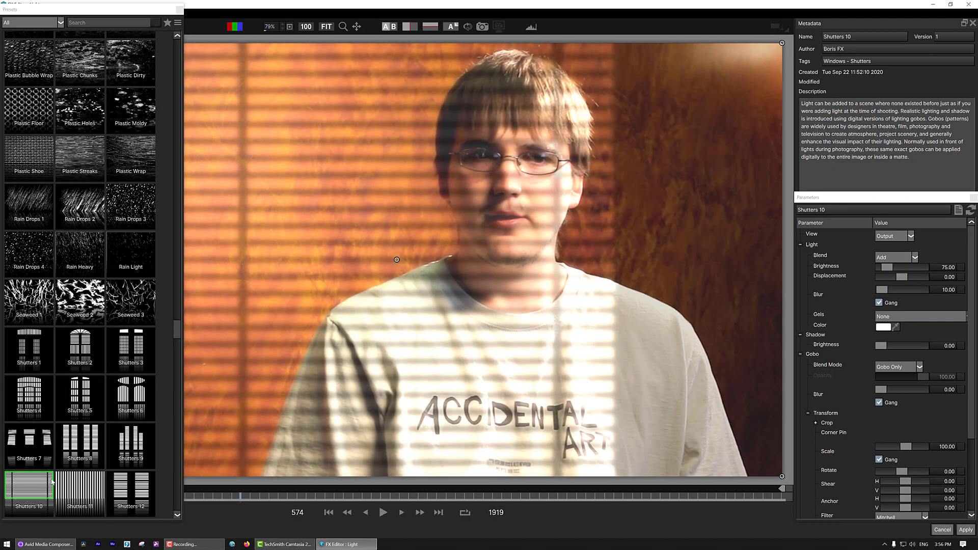
- Zoom the viewer out to the whole frame and switch the gobo to the Shutters 3 preset
left_click(28, 485)
scroll(367, 201, "down", 5)
left_click_drag(362, 202, 440, 192)
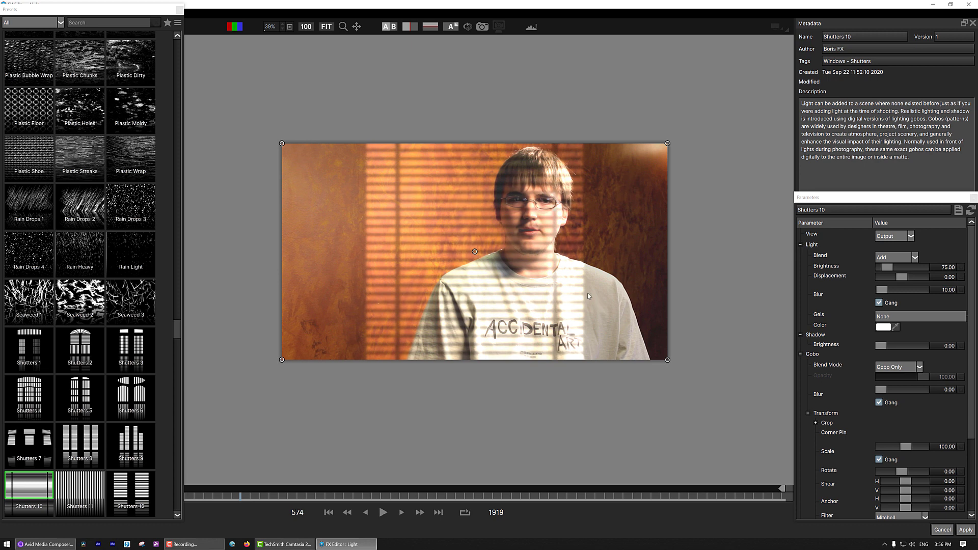
left_click(138, 331)
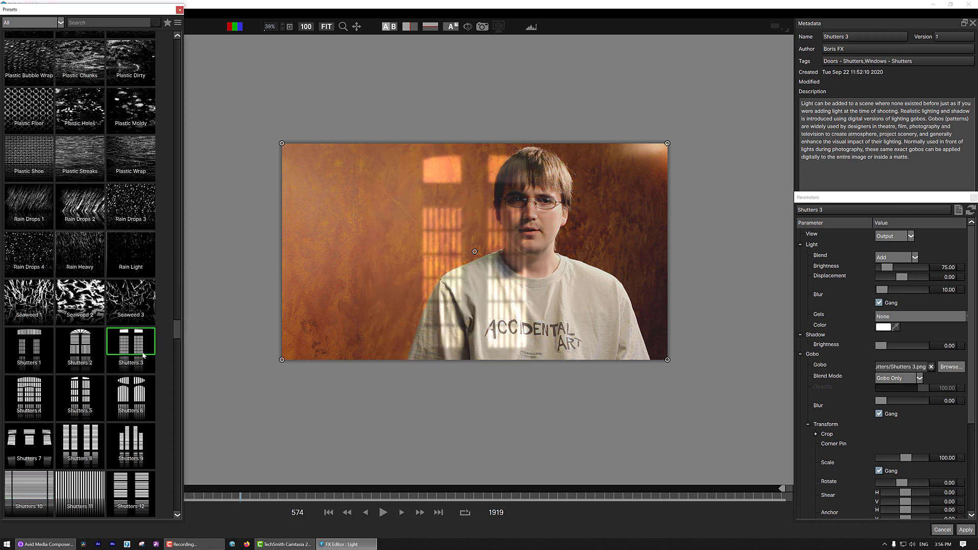
- Load Continuum2021_DarkBgs.jpg from the Desktop as the custom gobo image
left_click(951, 366)
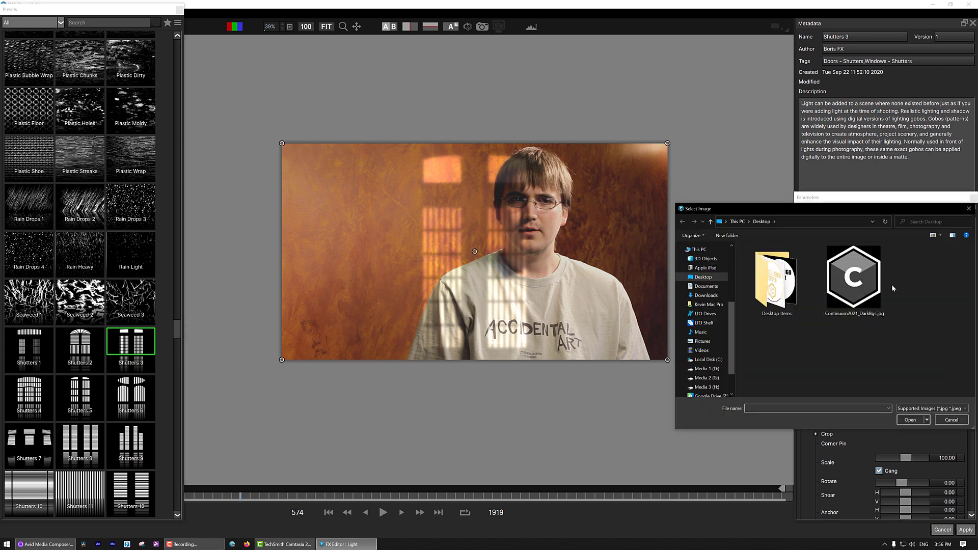
left_click_drag(833, 207, 518, 198)
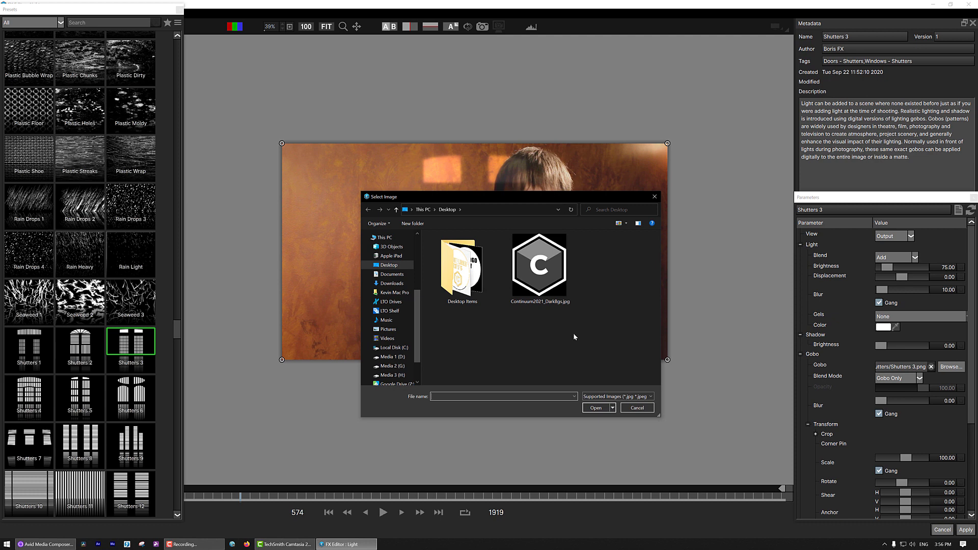
left_click(538, 284)
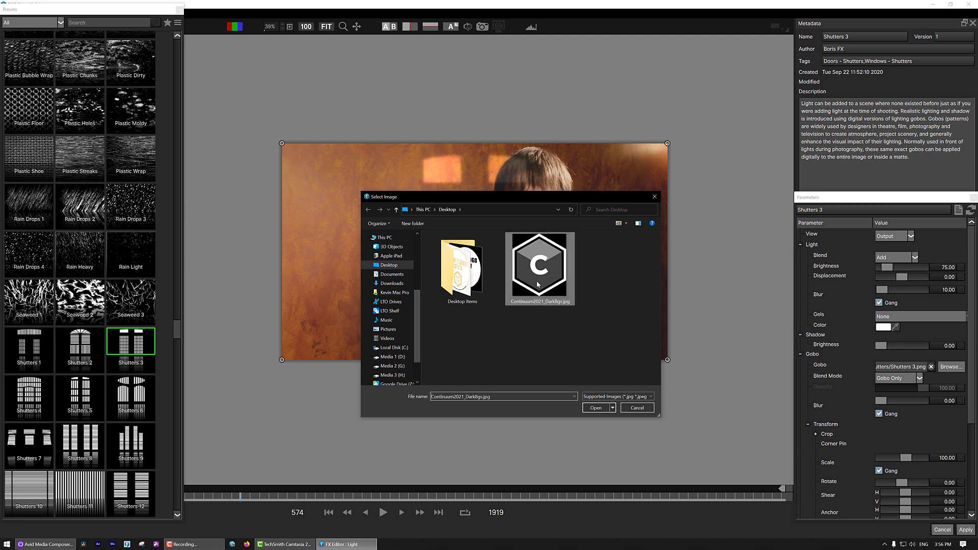
left_click(597, 408)
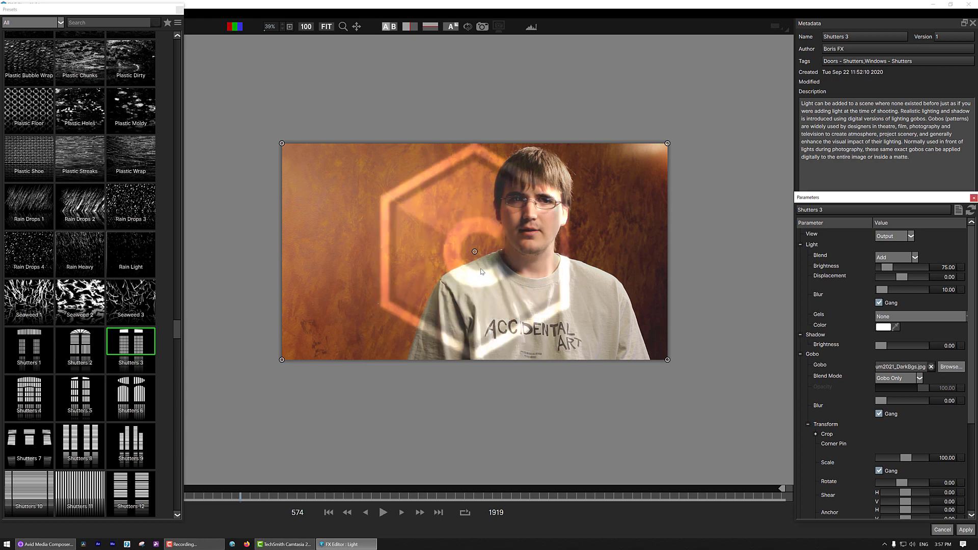
- Place the C-logo gobo on the left wall, corner-pin its right corners for perspective, and scale it to 90.36
left_click_drag(475, 252, 395, 248)
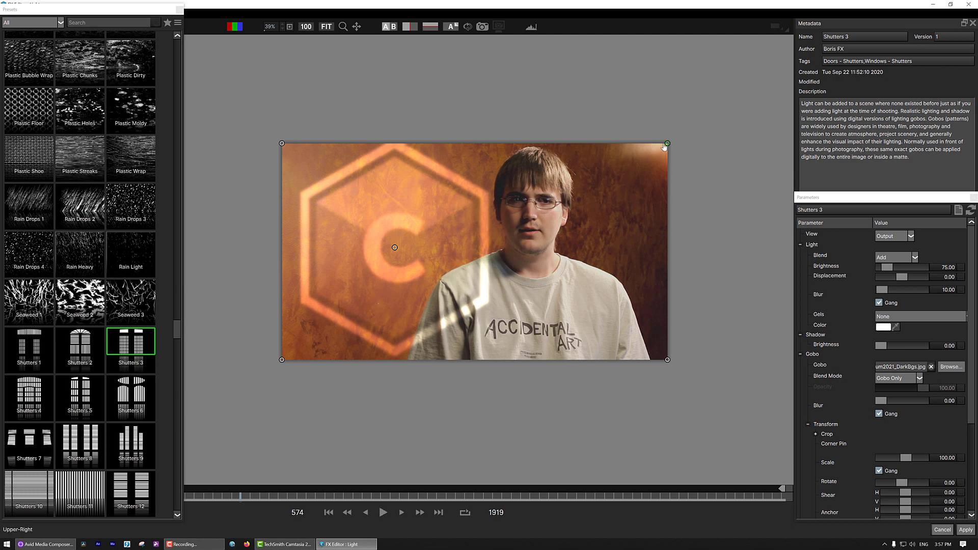
left_click_drag(664, 147, 587, 158)
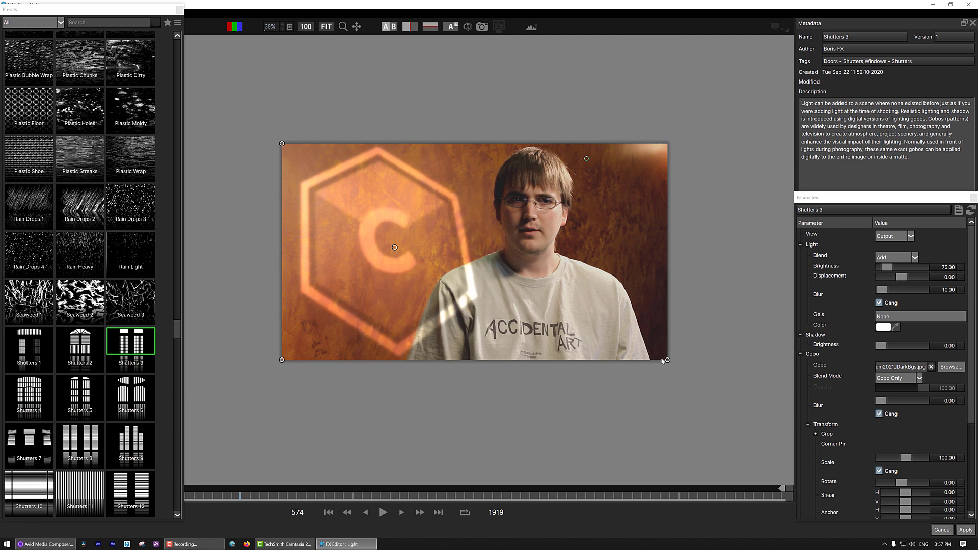
left_click_drag(667, 360, 594, 334)
scroll(848, 445, "down", 1)
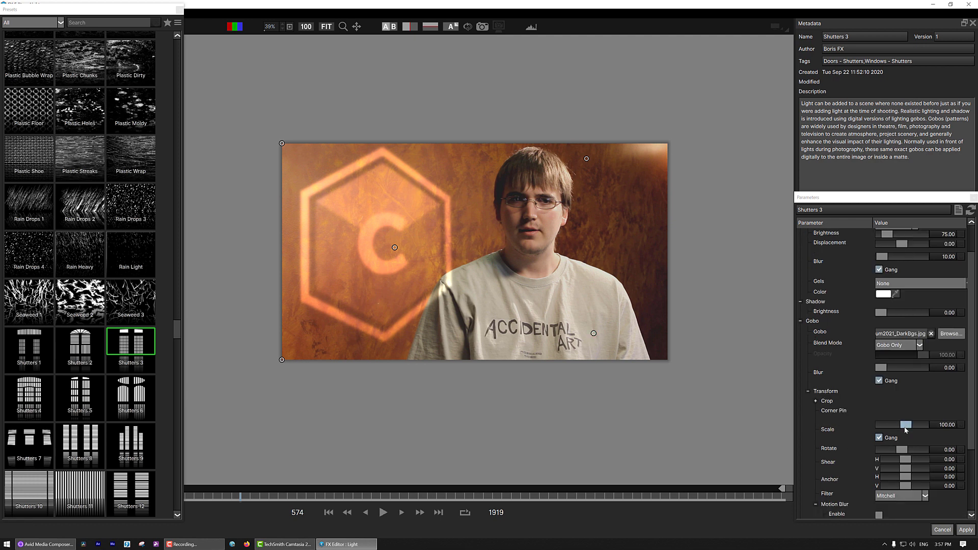
left_click_drag(905, 425, 907, 429)
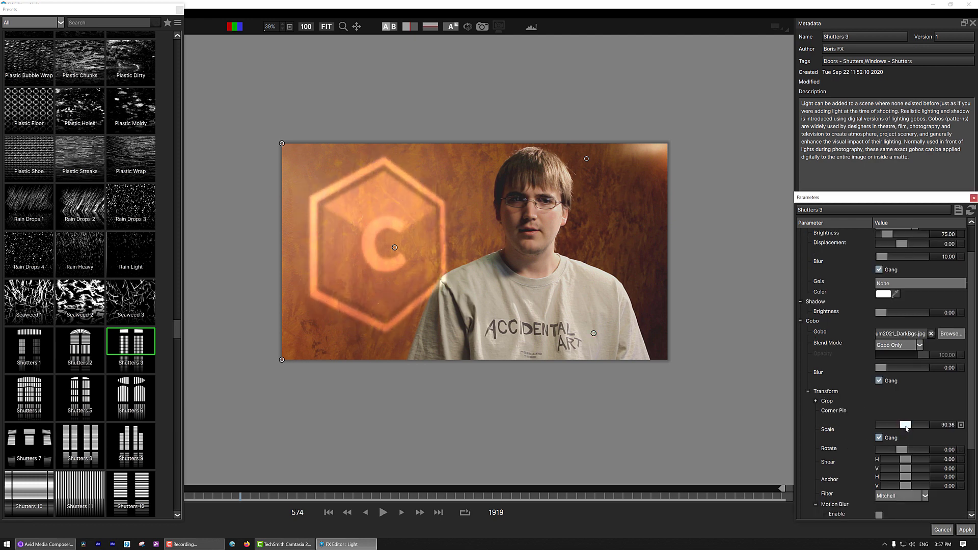
left_click_drag(395, 247, 385, 235)
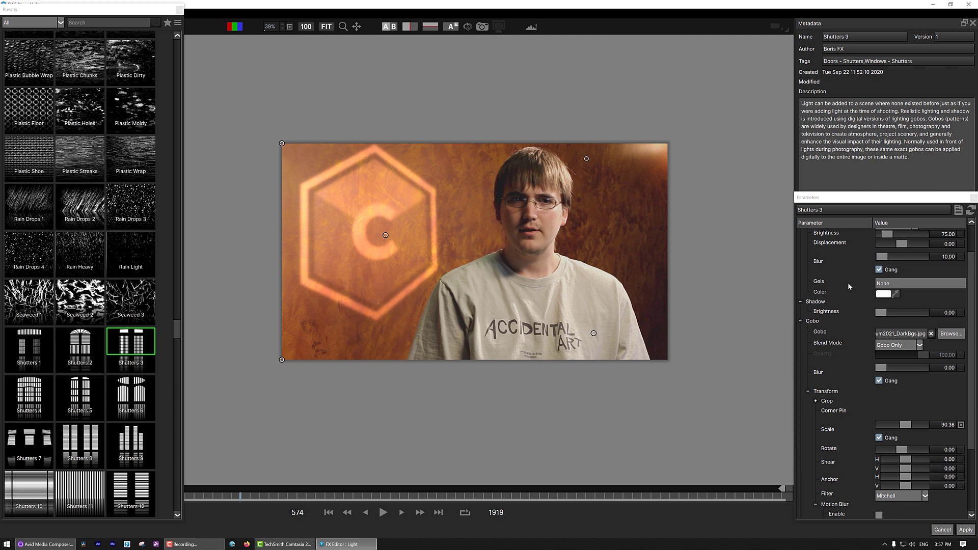
- Set the logo light's Light Brightness to 132.53 and Blur to 10.84
scroll(848, 287, "up", 2)
left_click_drag(887, 267, 884, 293)
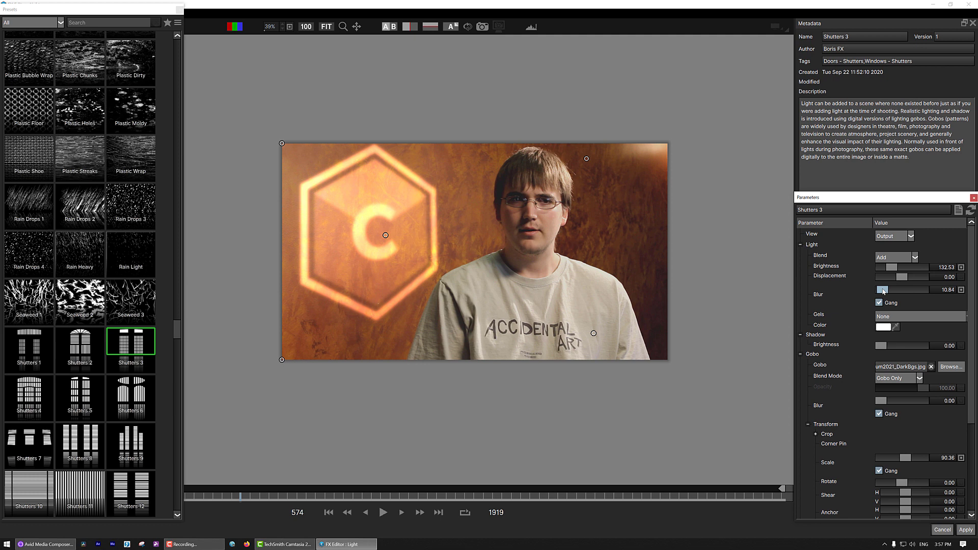
- Turn on the A/B split view to compare the logo-lit shot with the original interview frame
left_click(390, 28)
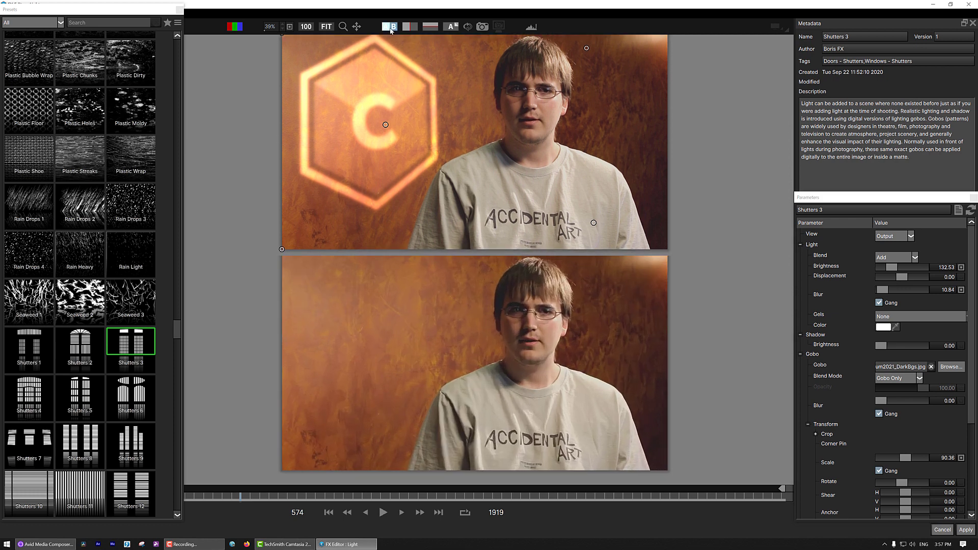